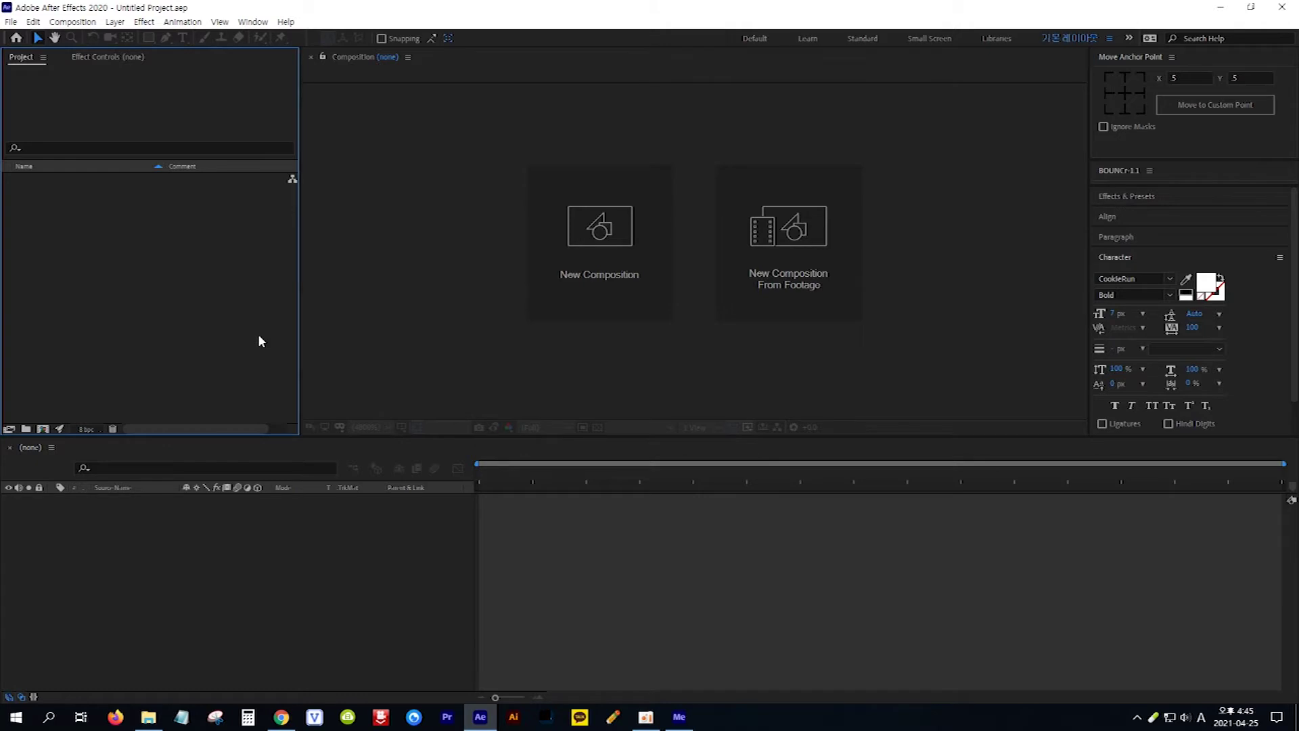
Create a new composition named 시계 using the HDTV 1080 29.97 preset
click(609, 222)
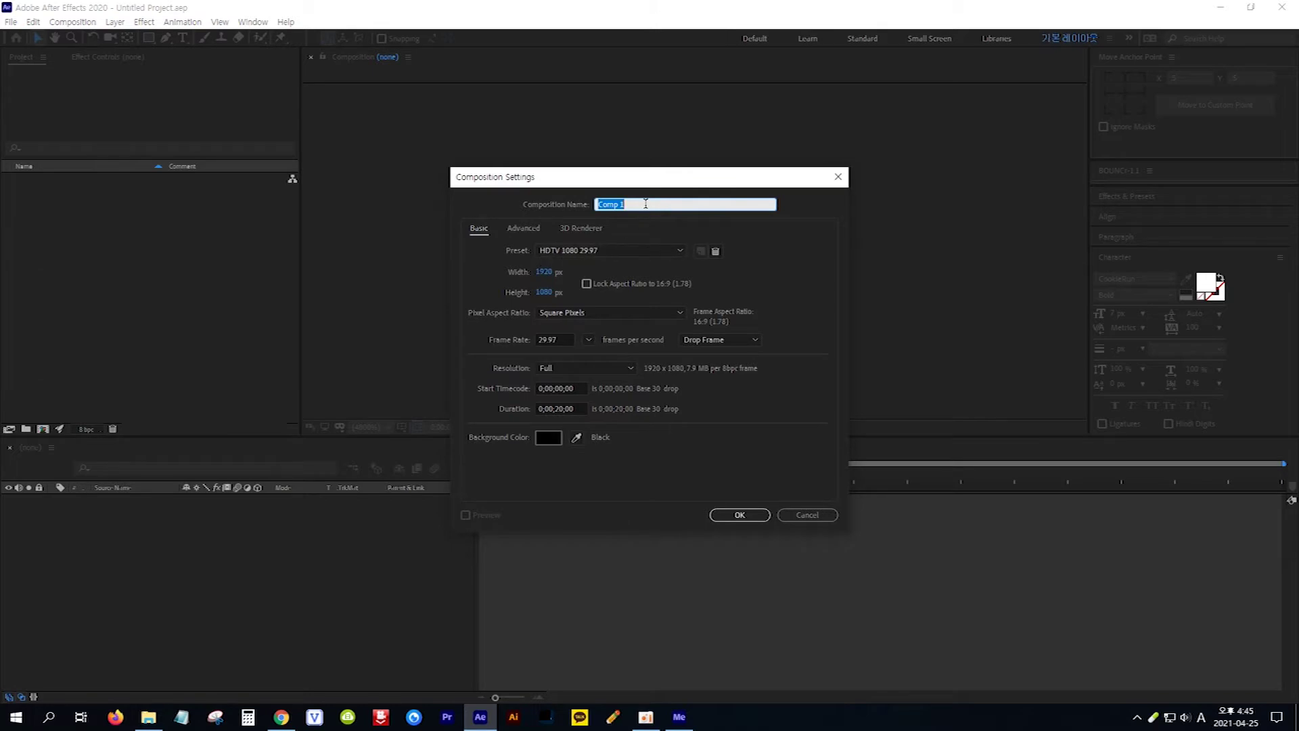
key(Hangul)
text(시계)
click(741, 514)
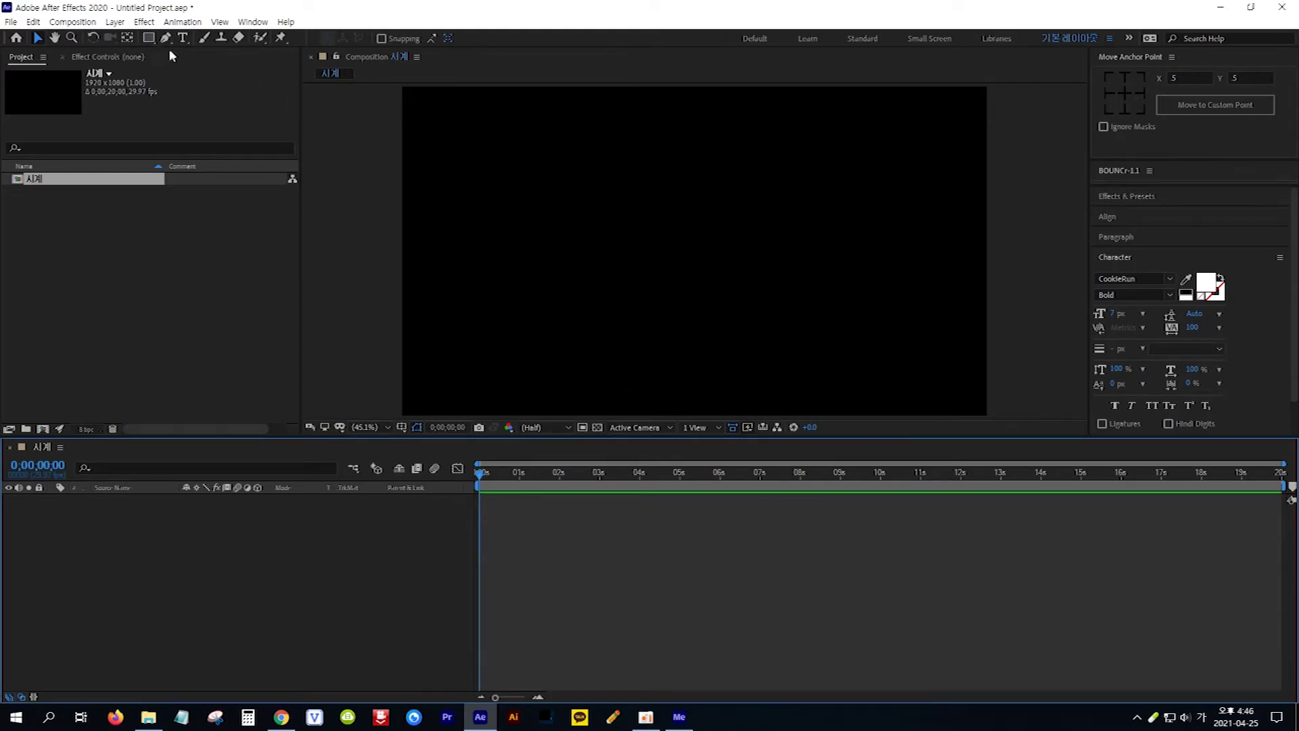
Add a composition-sized ellipse on a new shape layer and set its fill to none
drag(148, 37, 187, 68)
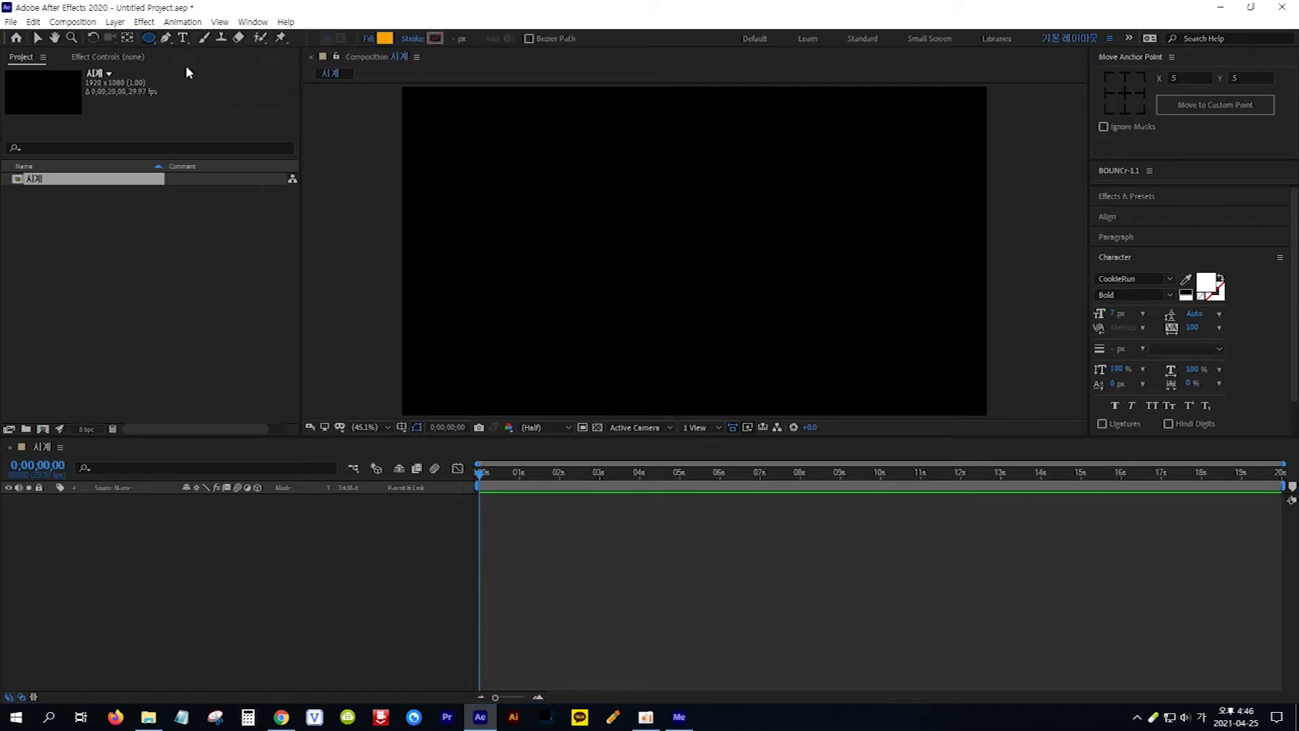
double_click(149, 36)
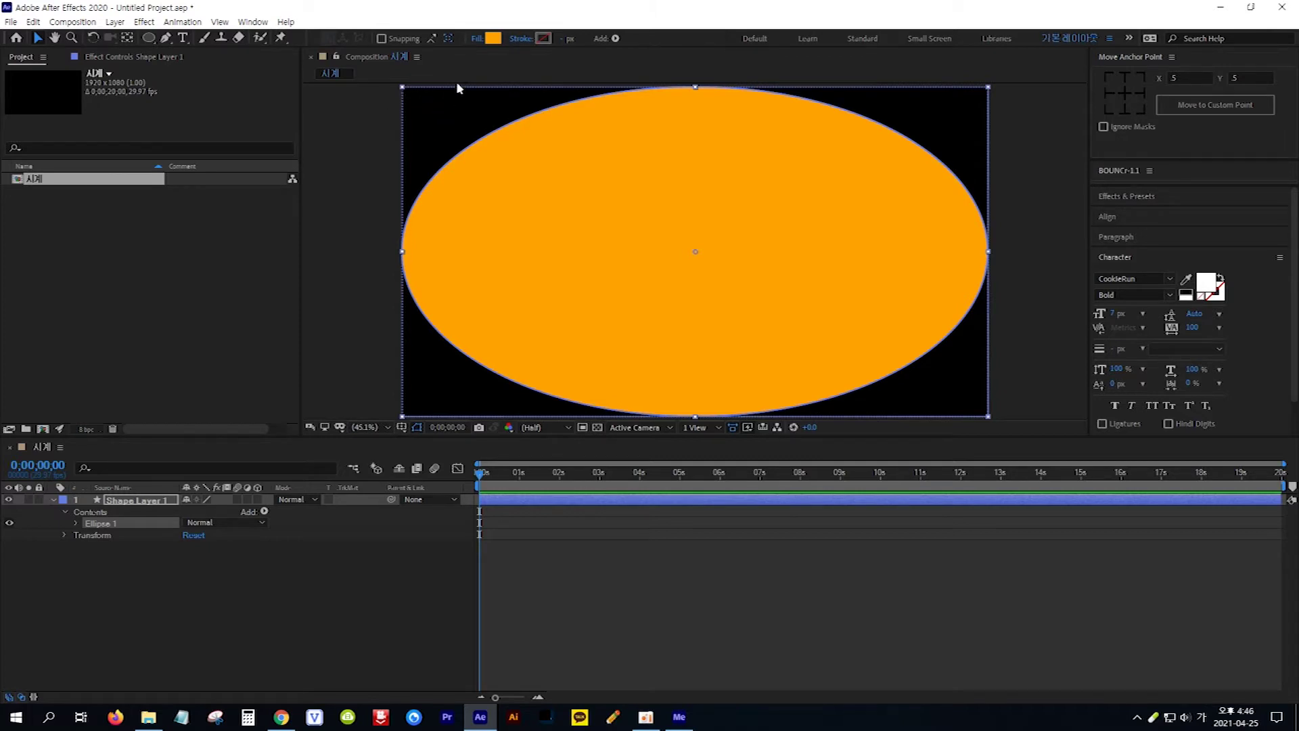
click(477, 40)
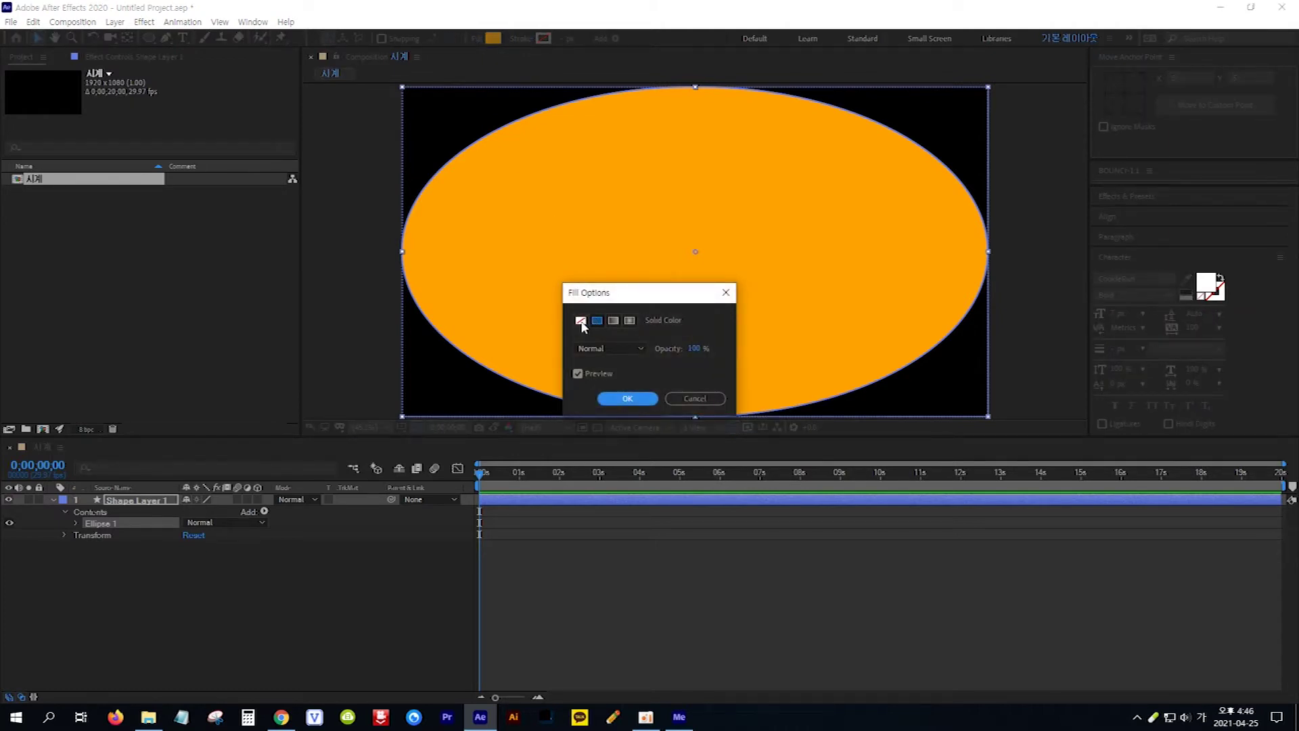
click(581, 323)
click(629, 398)
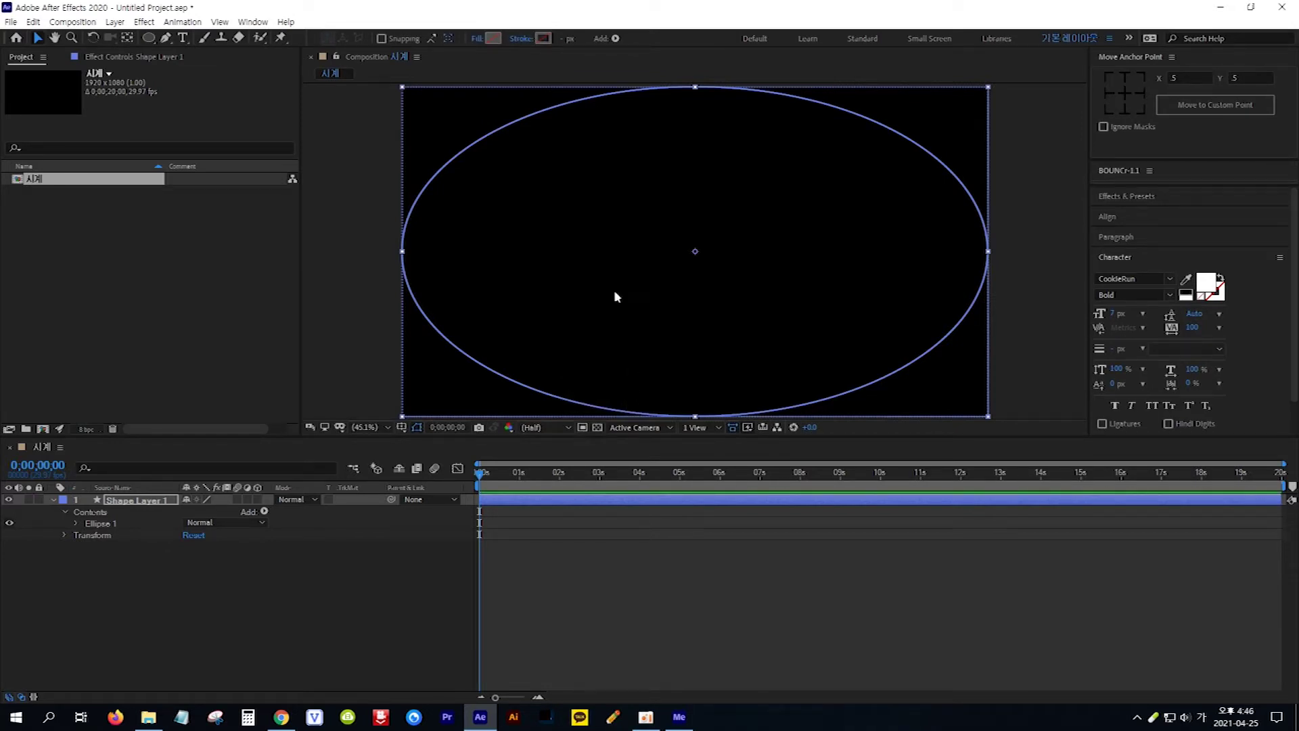
Give the ellipse a white stroke and set the stroke width to 20 px
click(544, 40)
click(708, 366)
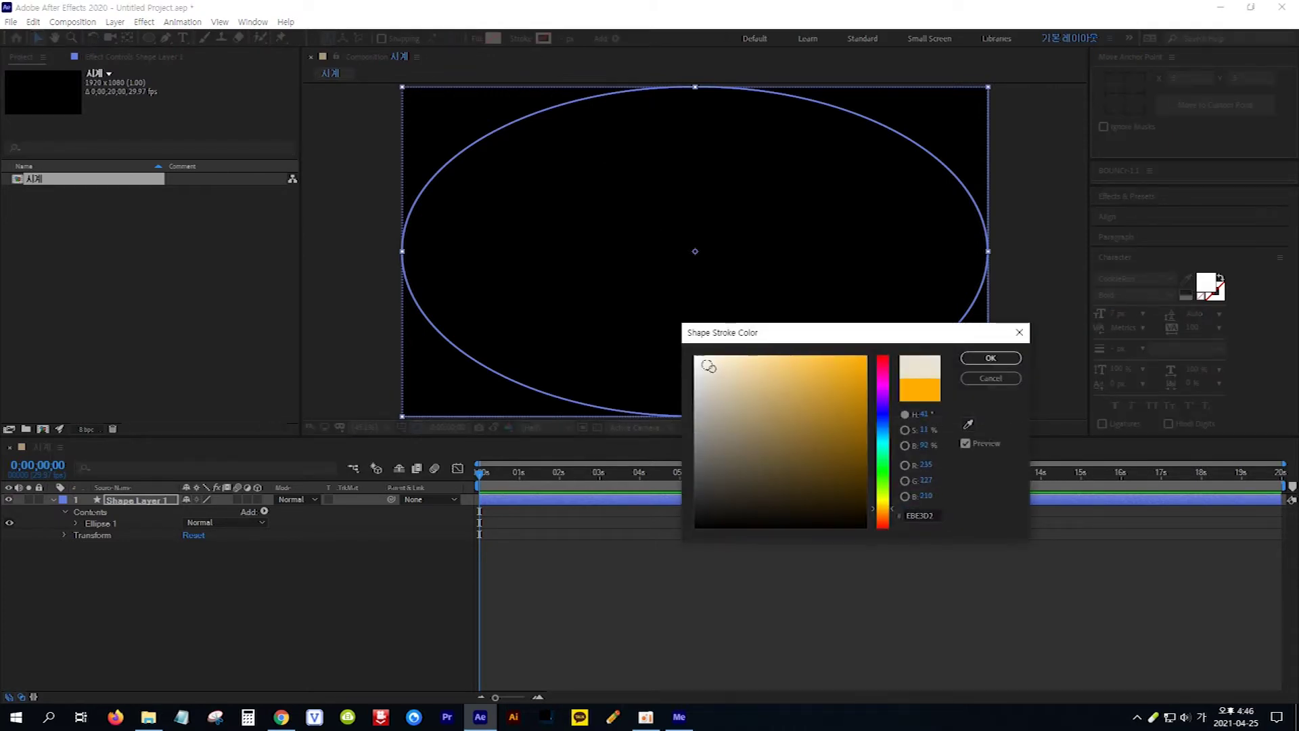
drag(709, 366, 695, 357)
click(974, 361)
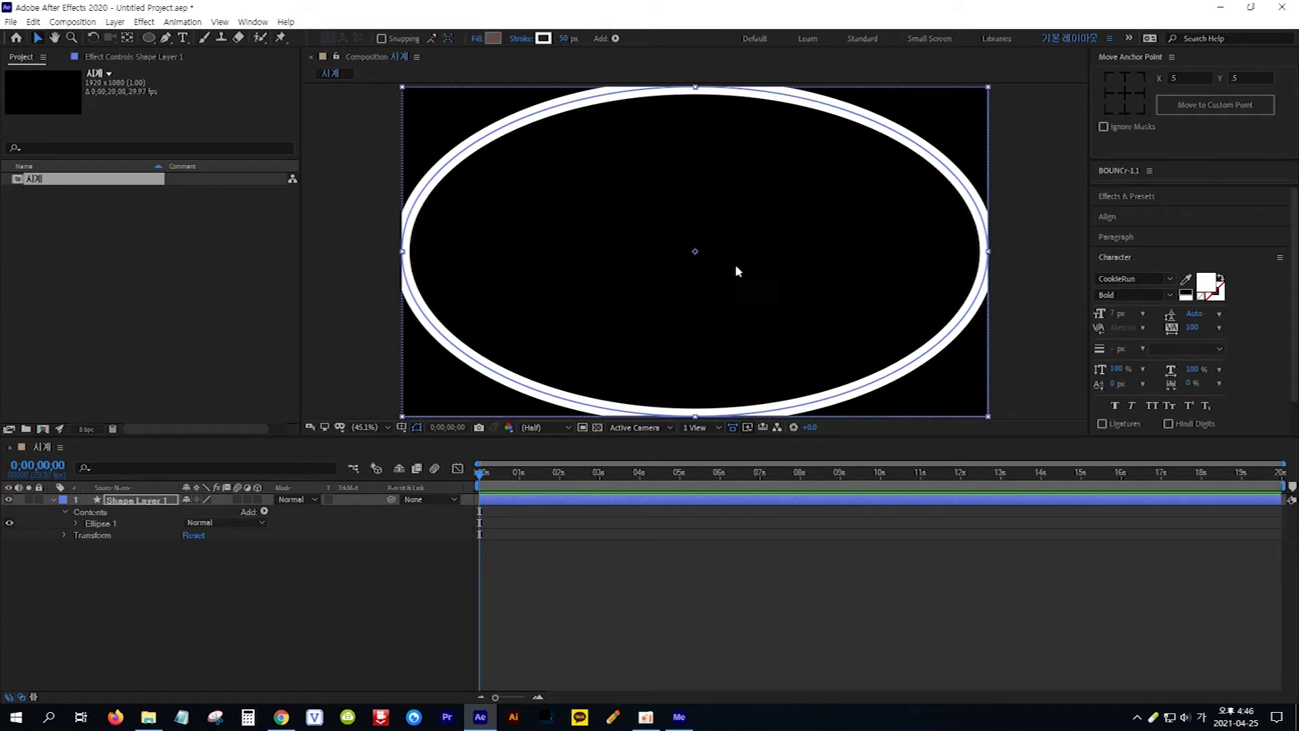
click(567, 38)
text(20)
key(Return)
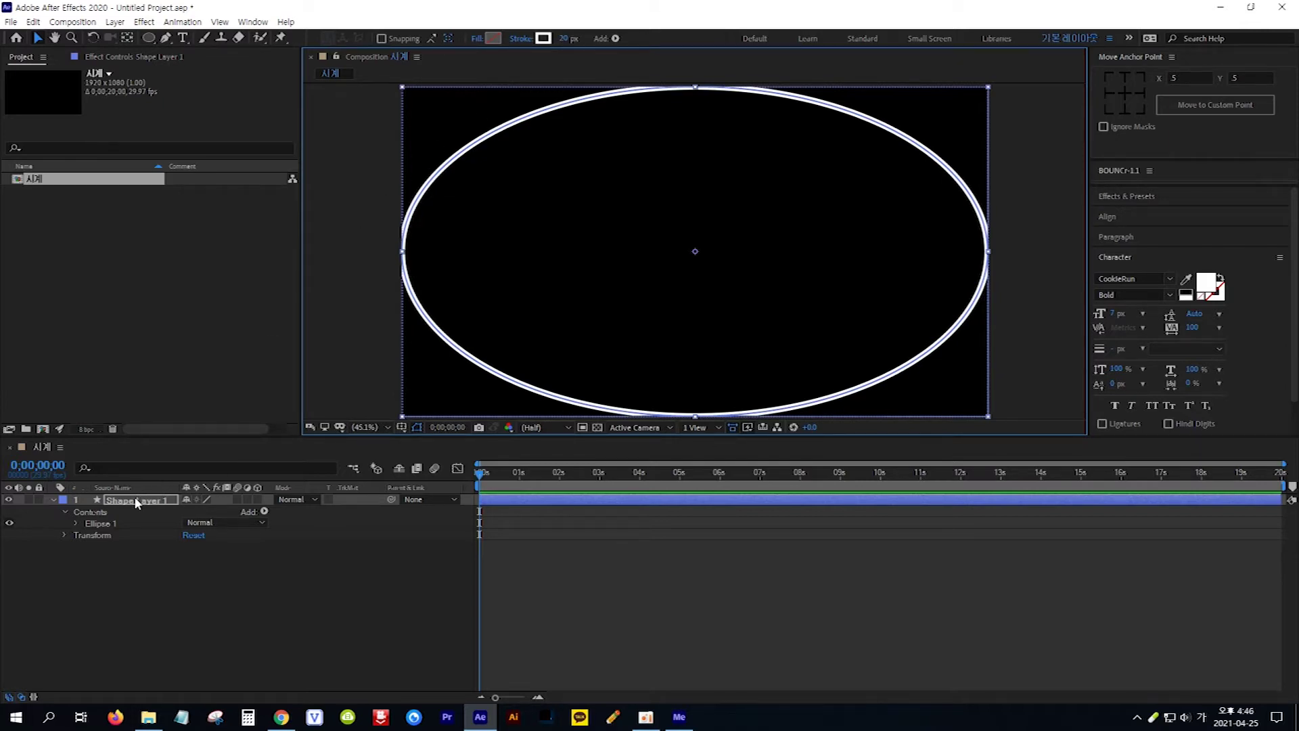
Set the ellipse path's size to 800 by 800 to make it a circle
click(76, 524)
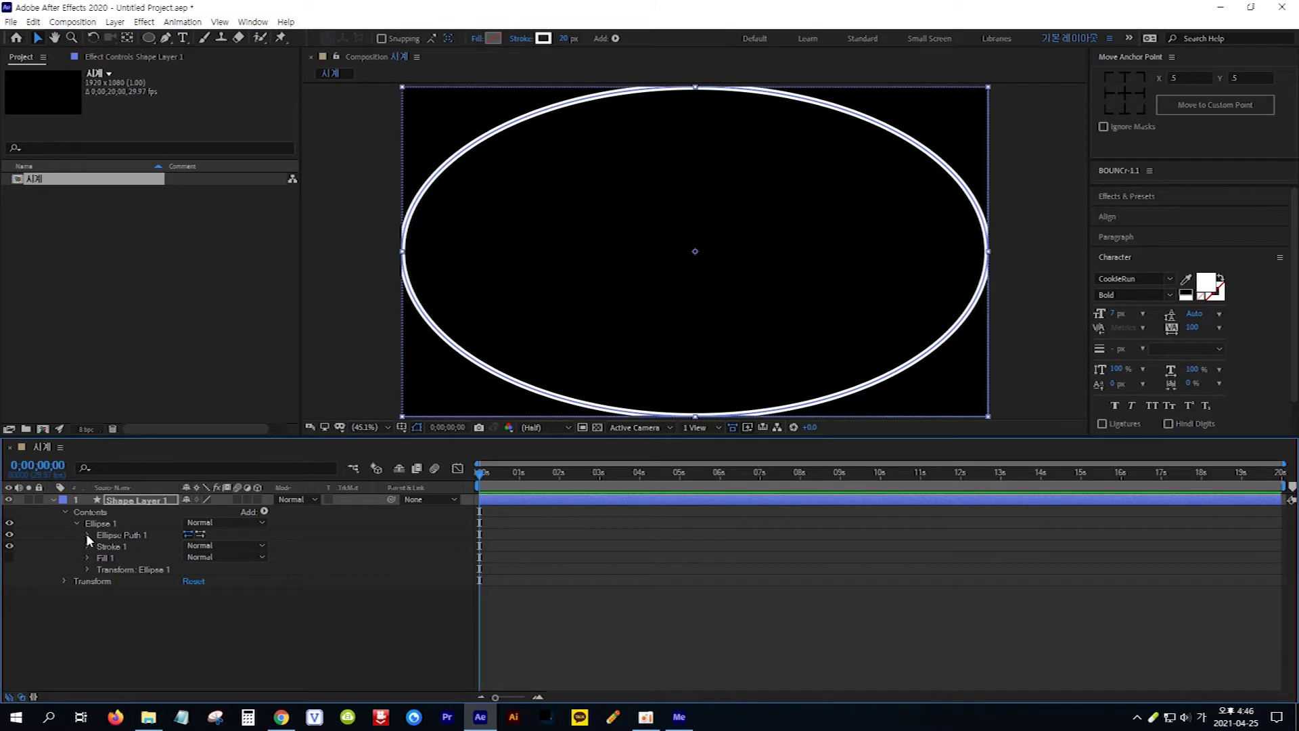
click(87, 534)
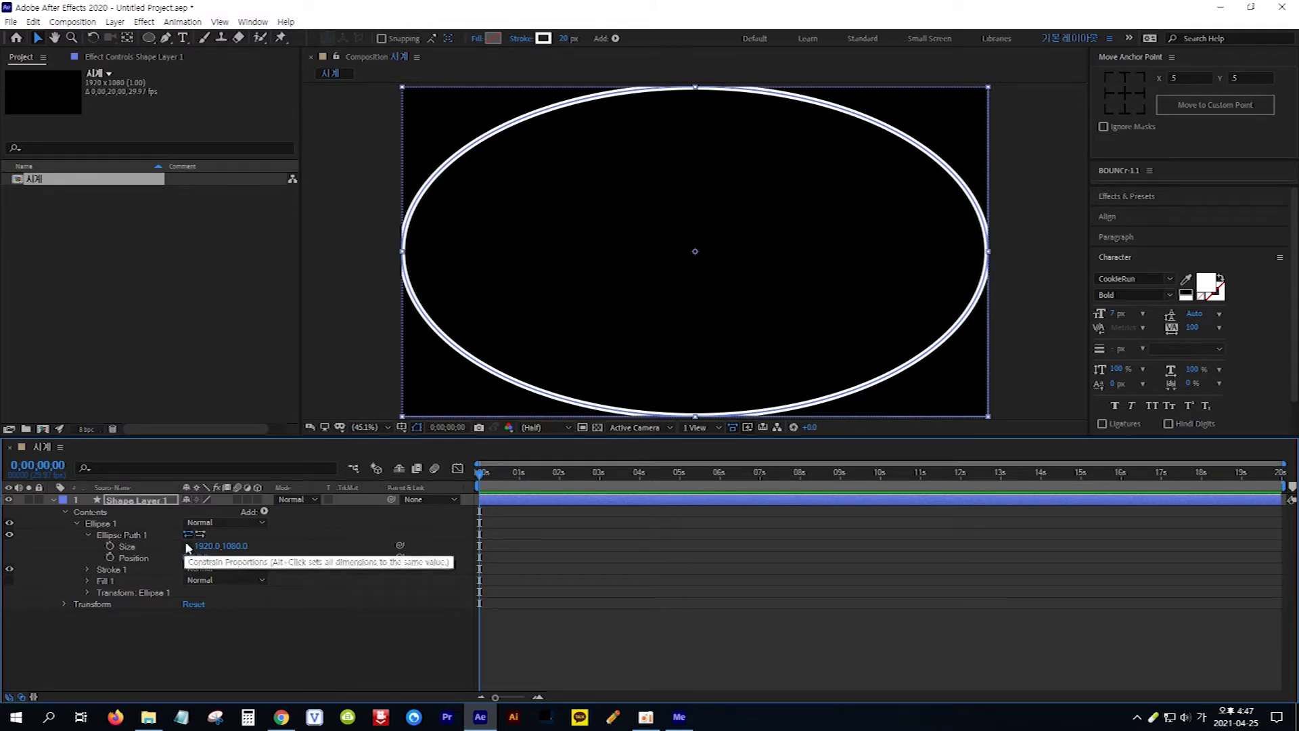
click(206, 546)
text(800)
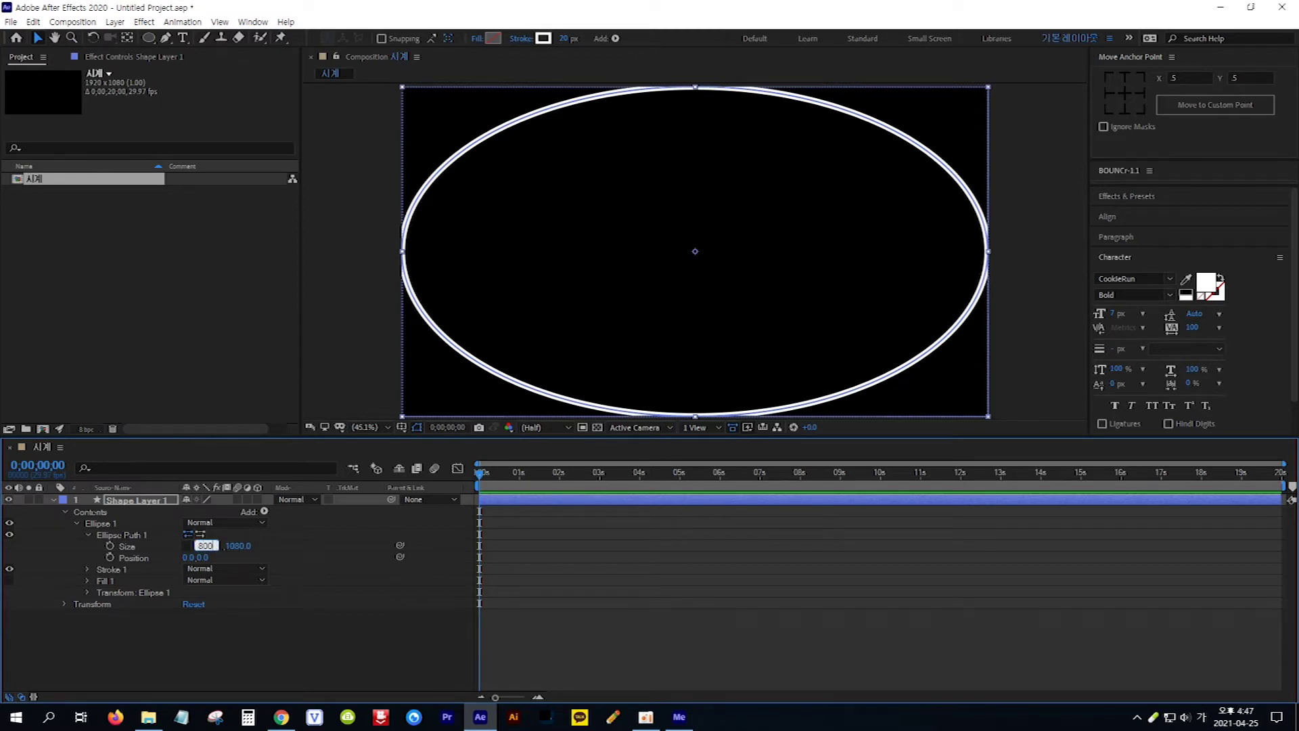
key(Return)
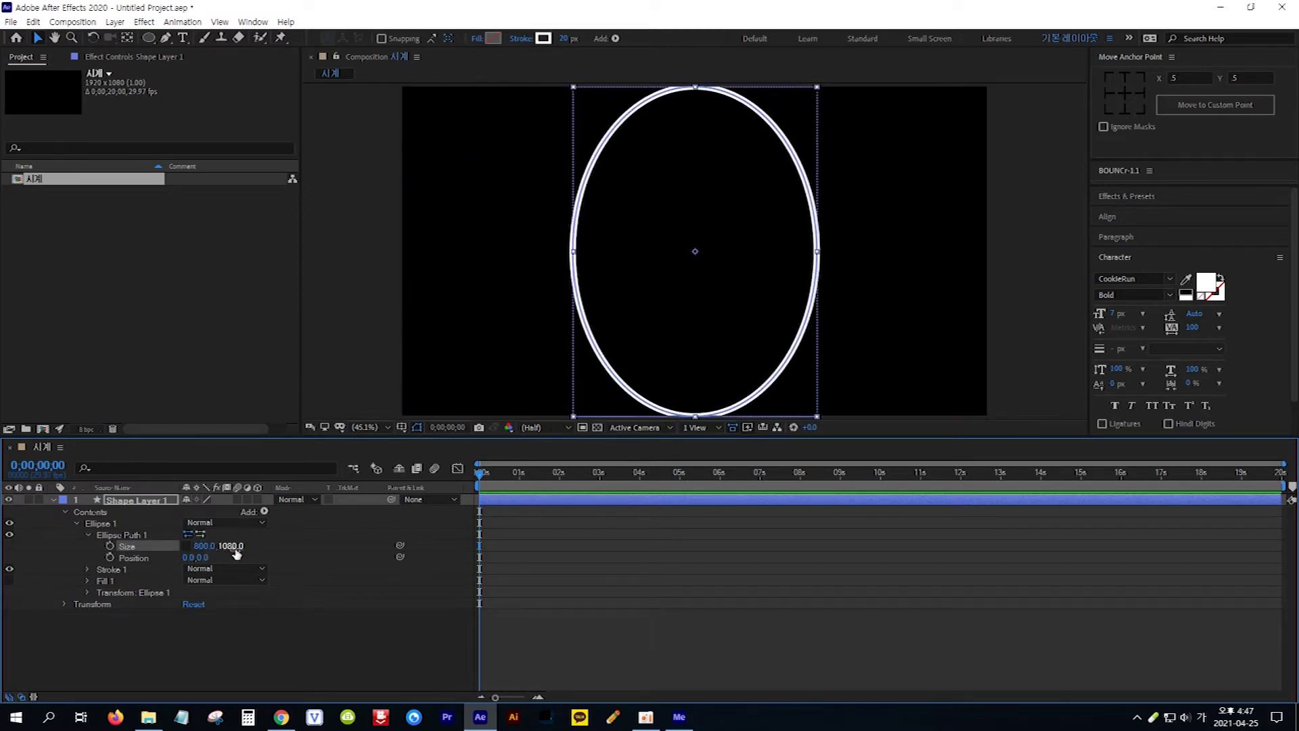
click(231, 546)
text(800)
key(Return)
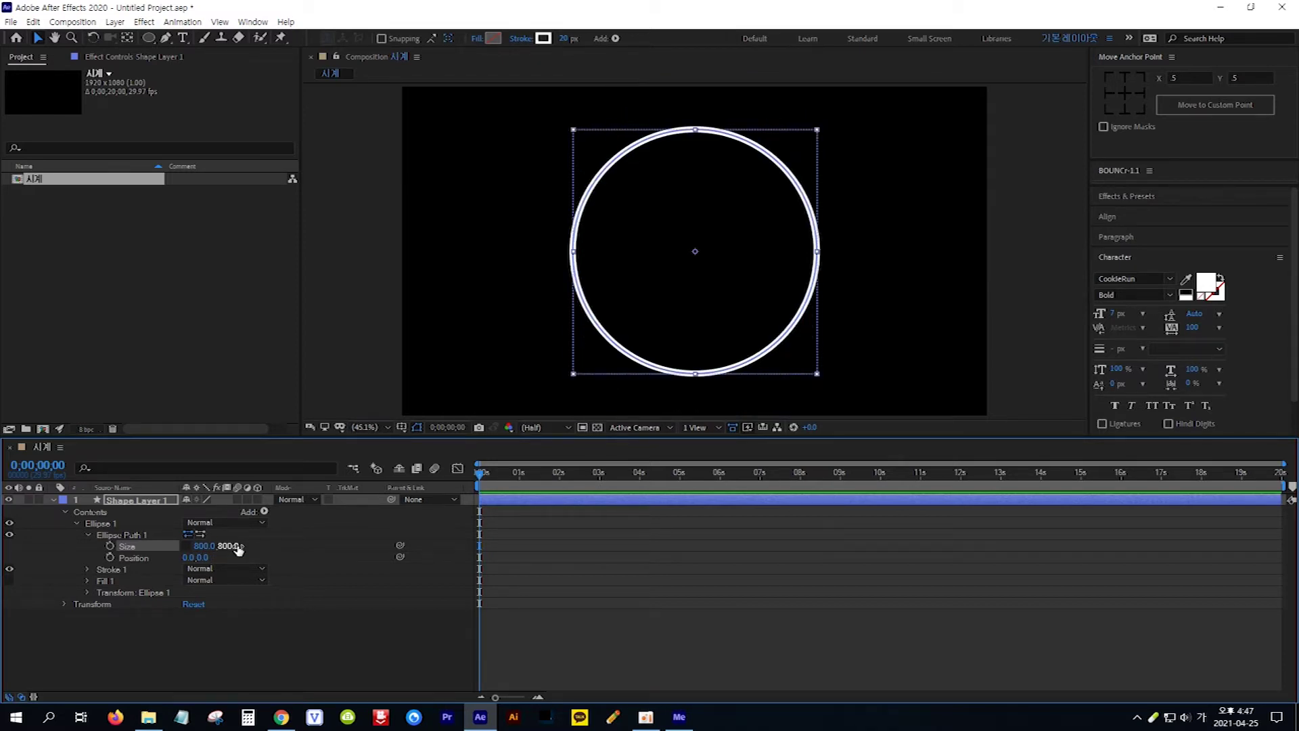
Rename the circle's shape layer to 원, collapse its properties and lock the layer
click(146, 501)
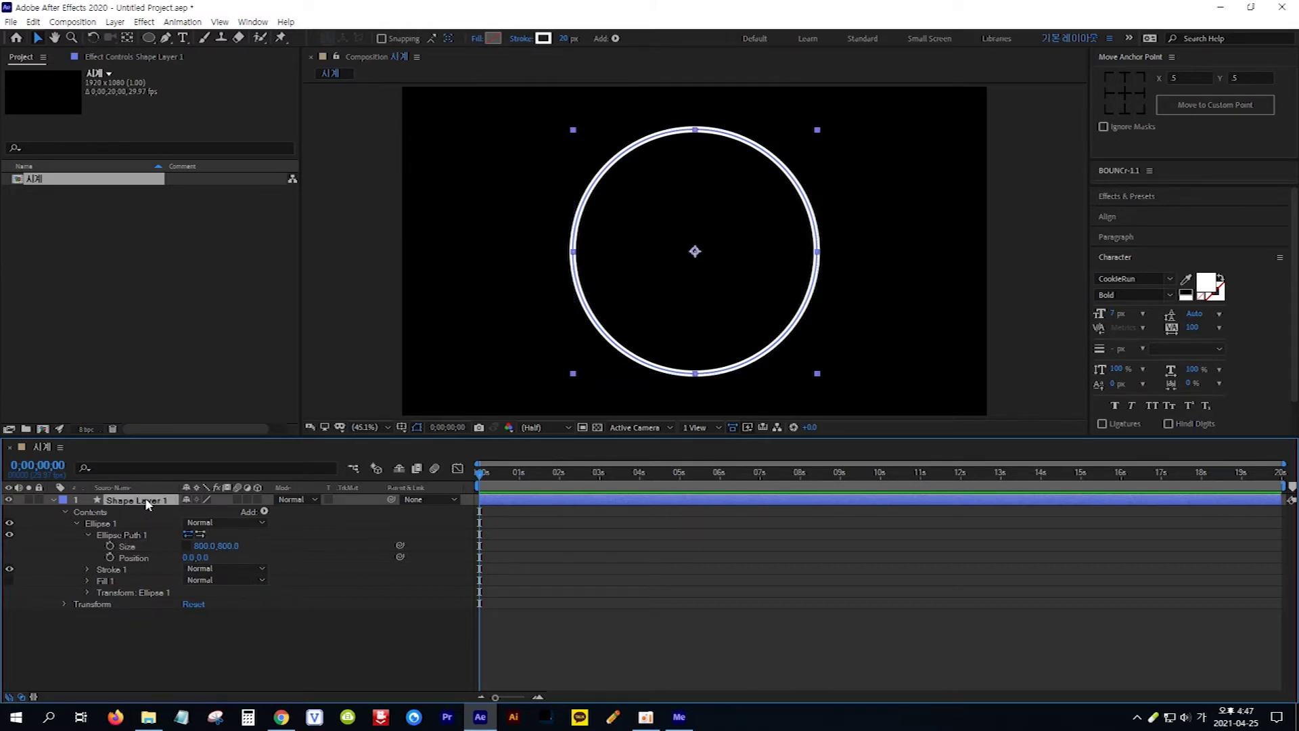
key(Return)
text(시)
click(146, 504)
click(53, 500)
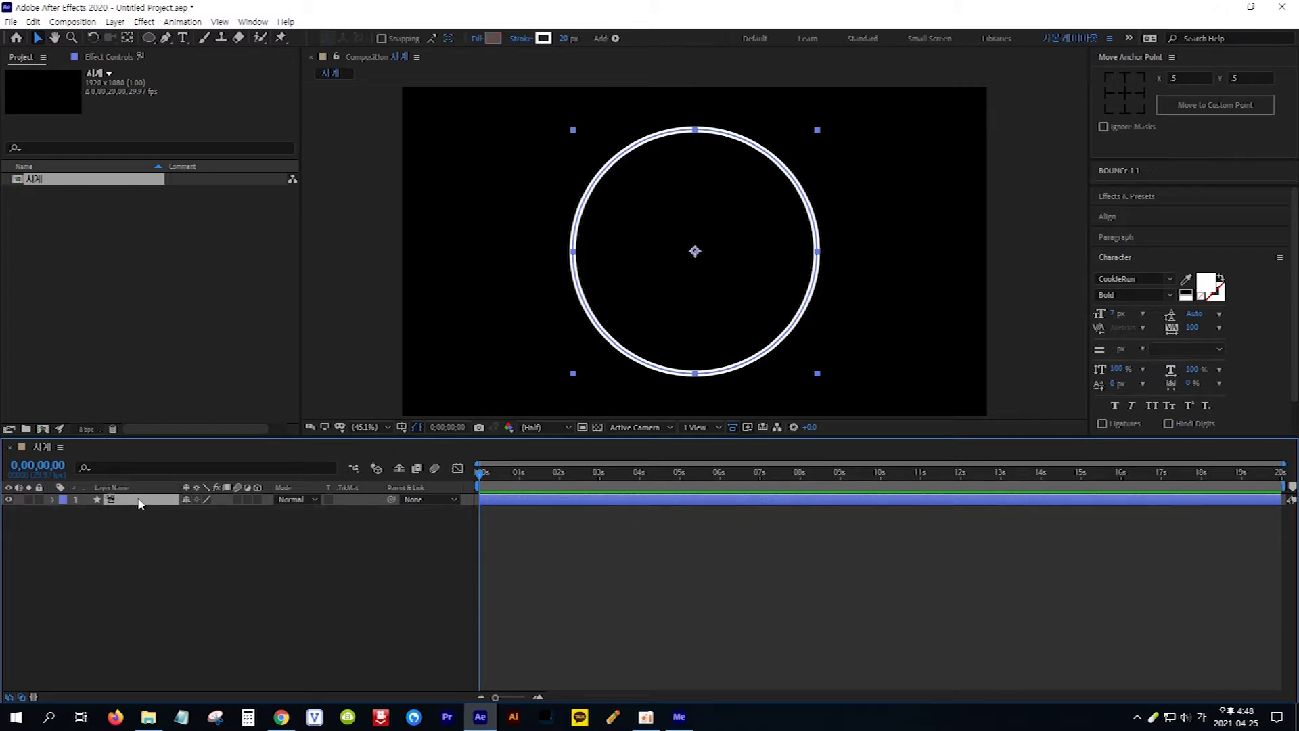
click(37, 500)
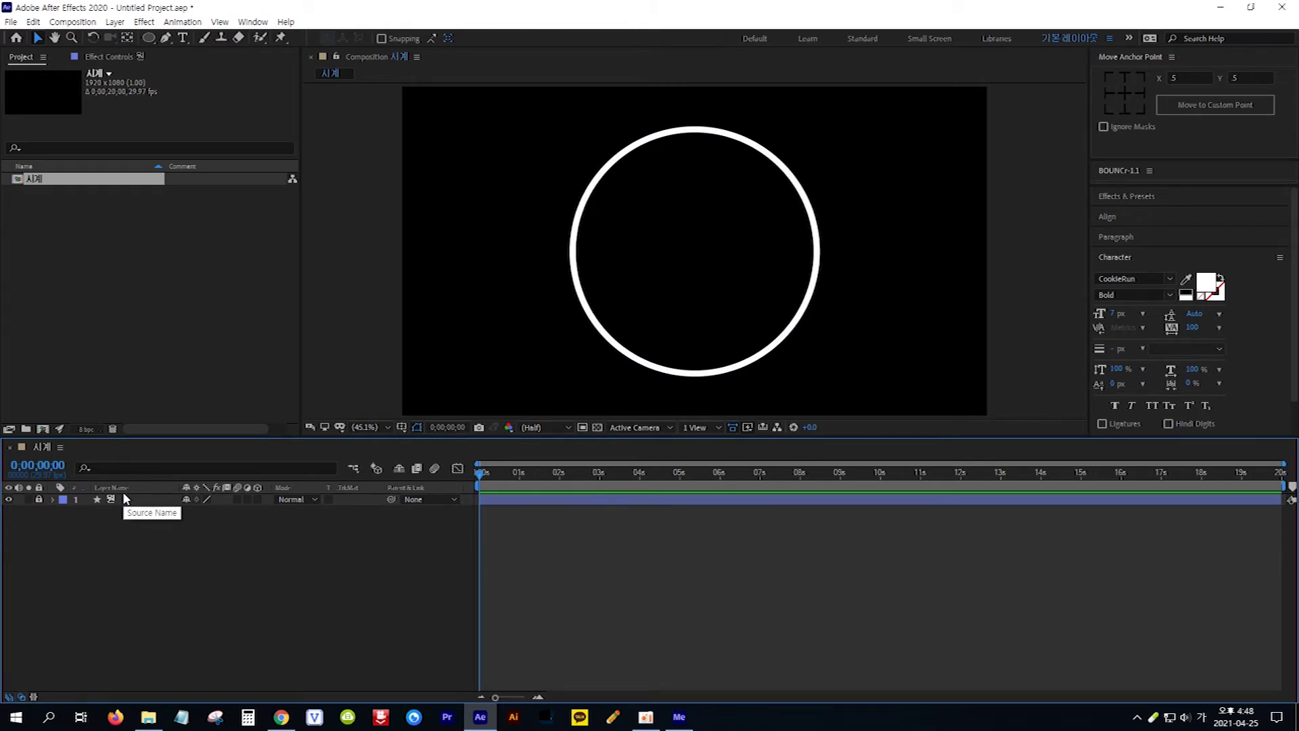
Add a composition-sized rectangle on a new shape layer with the Rectangle tool
click(150, 38)
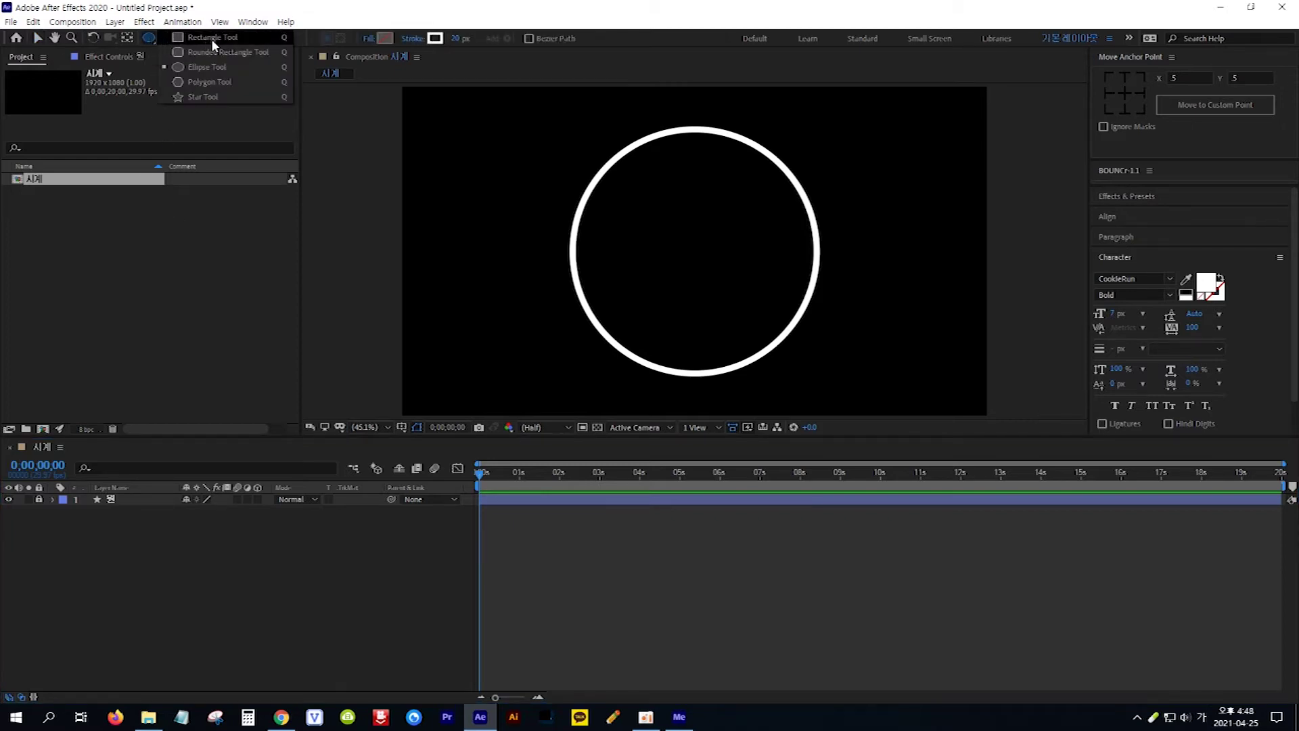
key(Escape)
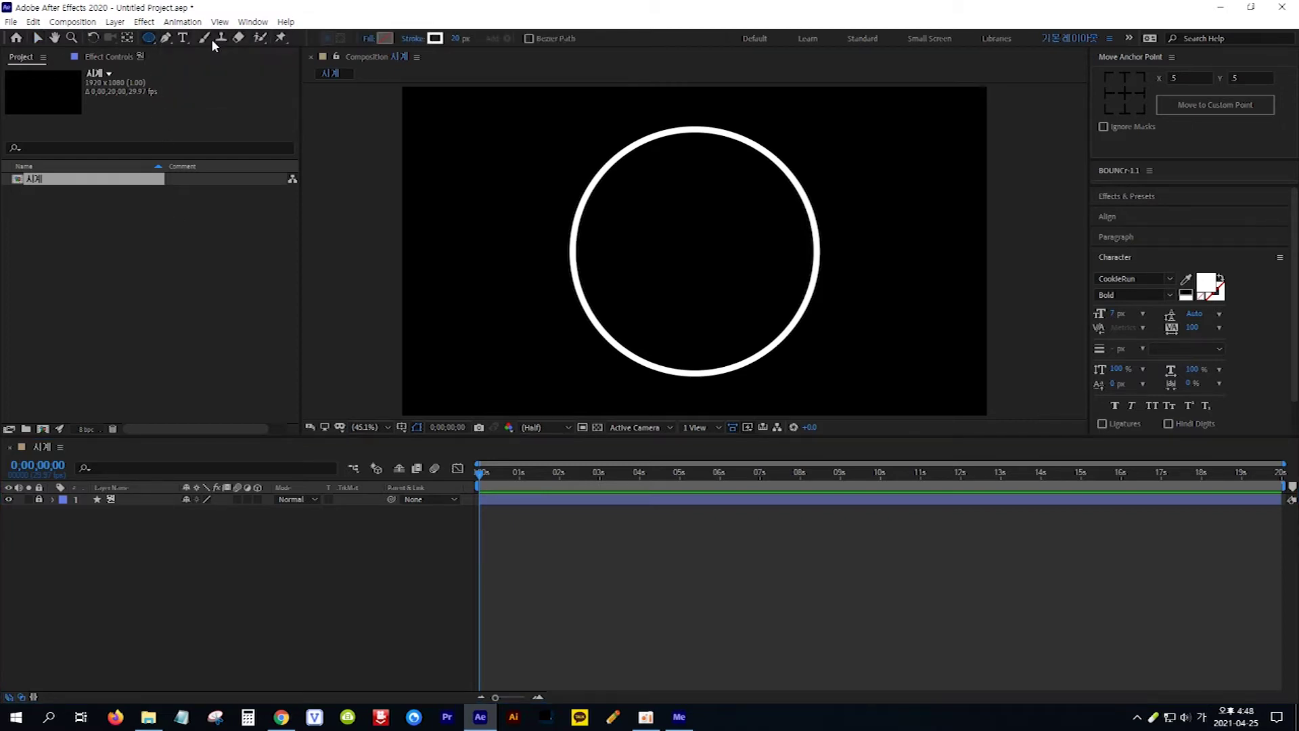
double_click(150, 37)
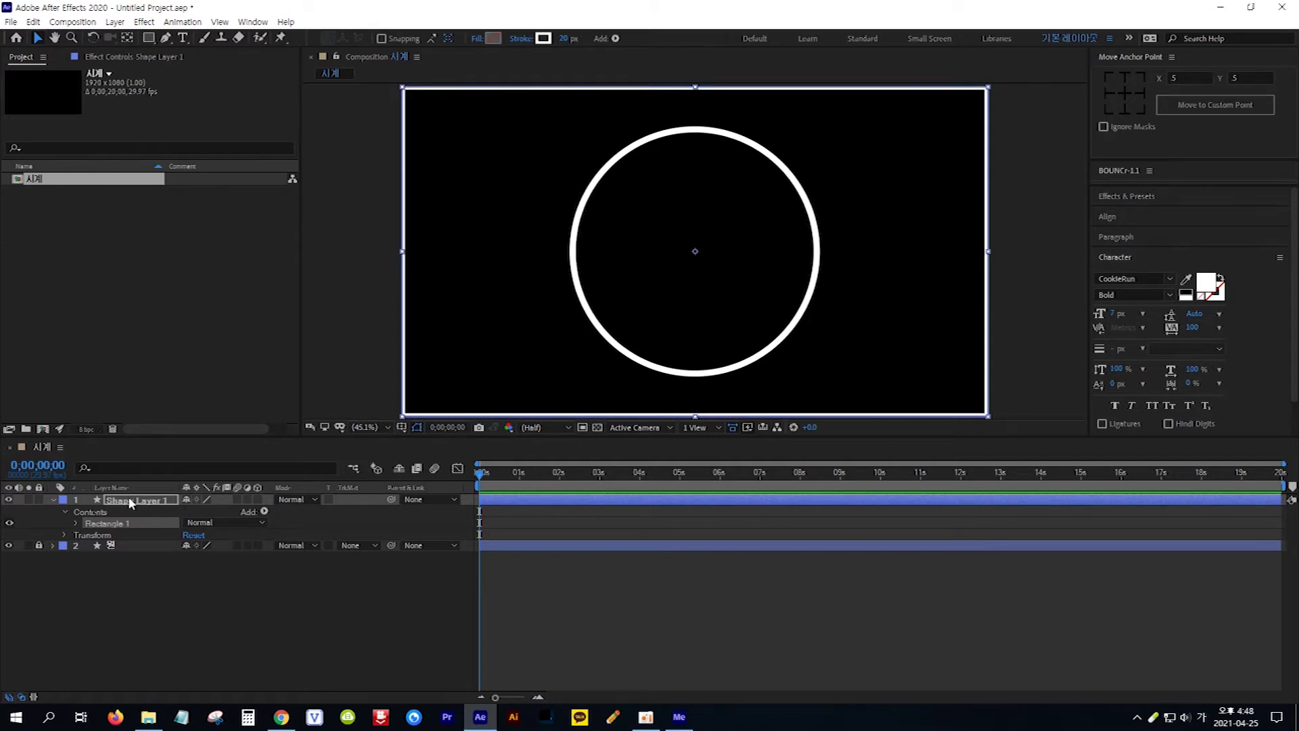
Set the rectangle path's size to 25 by 50
click(75, 523)
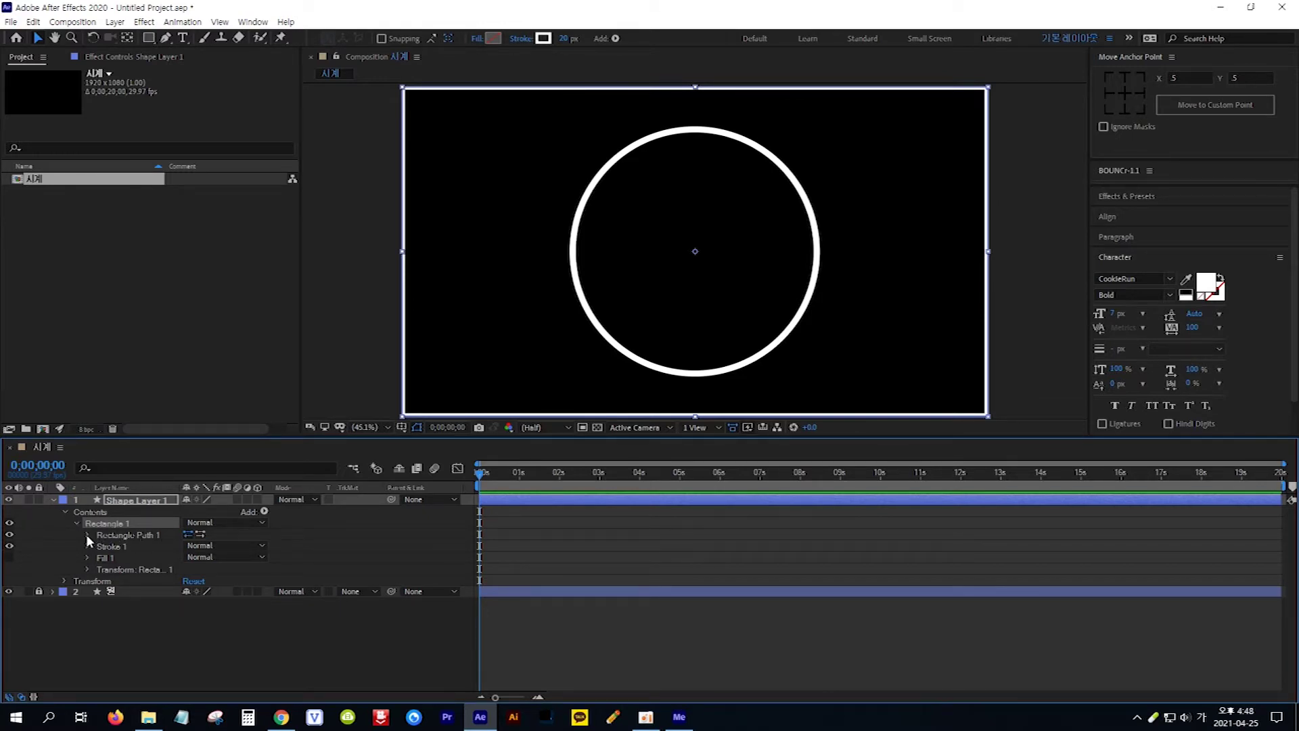
click(87, 535)
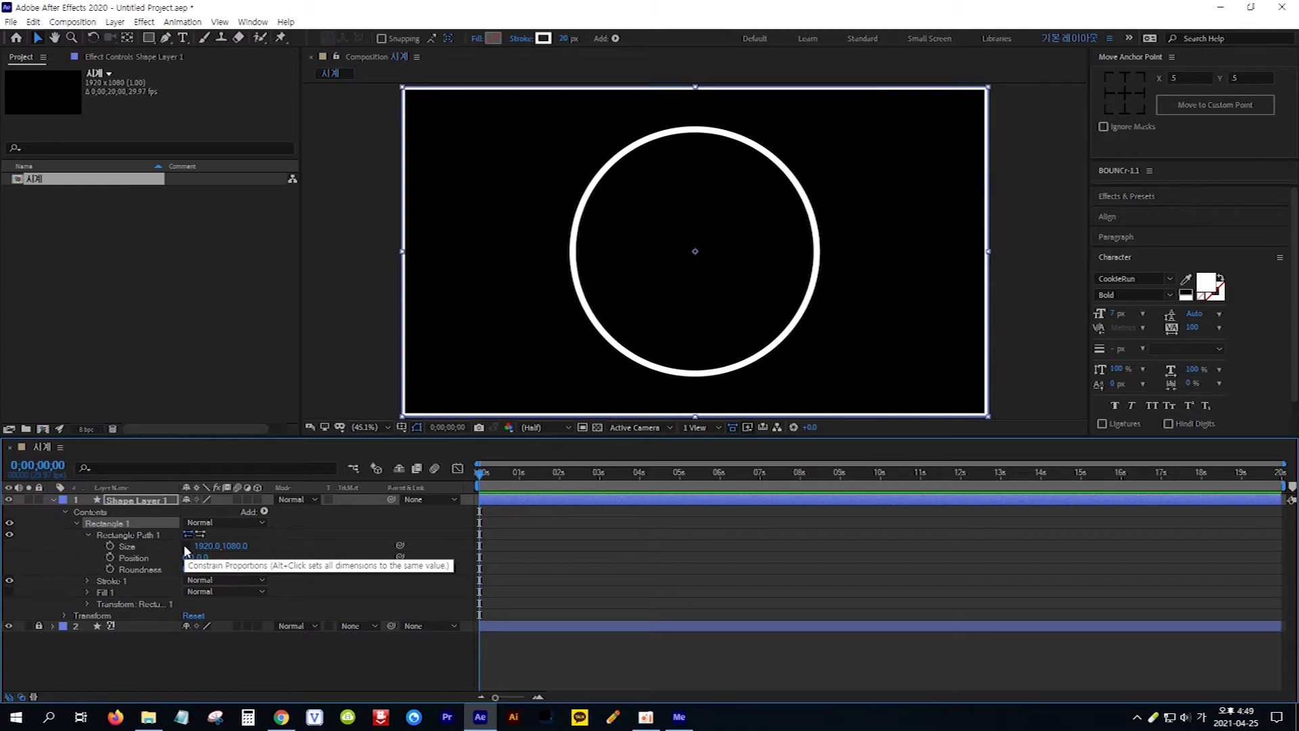
click(205, 546)
text(25)
key(Return)
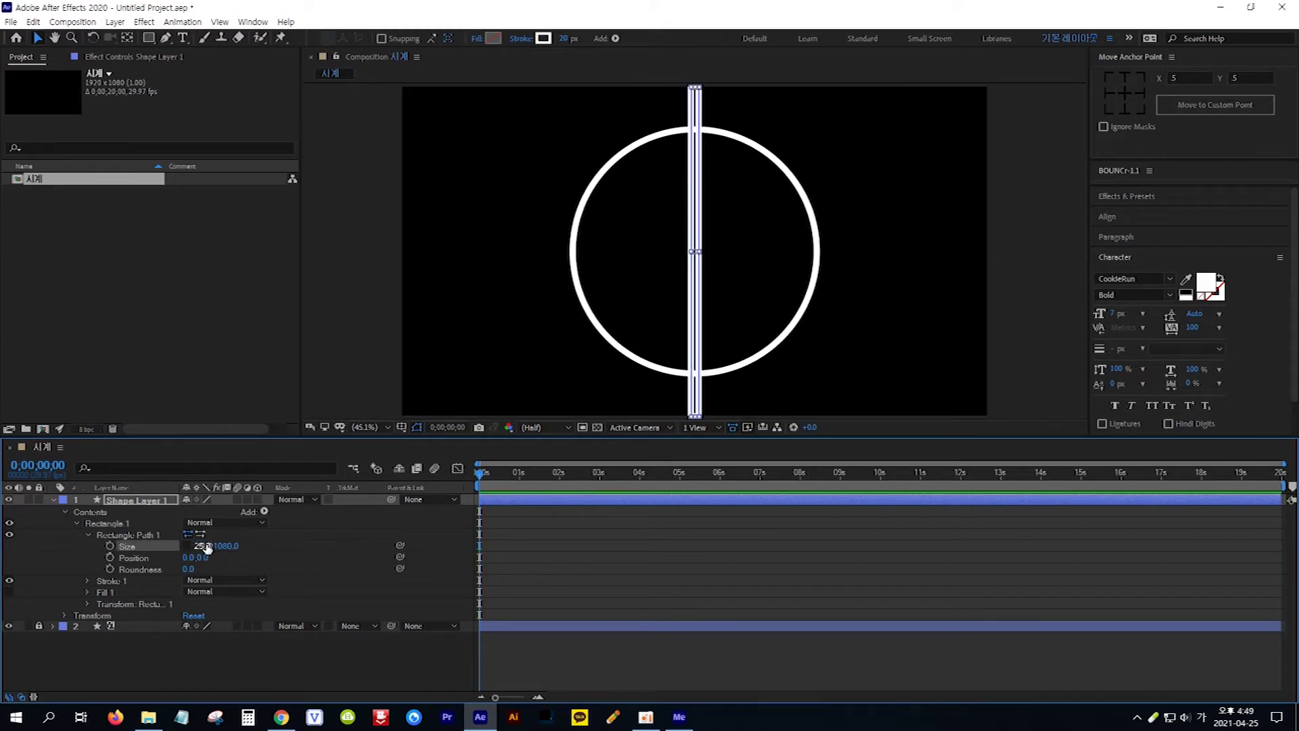
click(227, 546)
text(50)
key(Return)
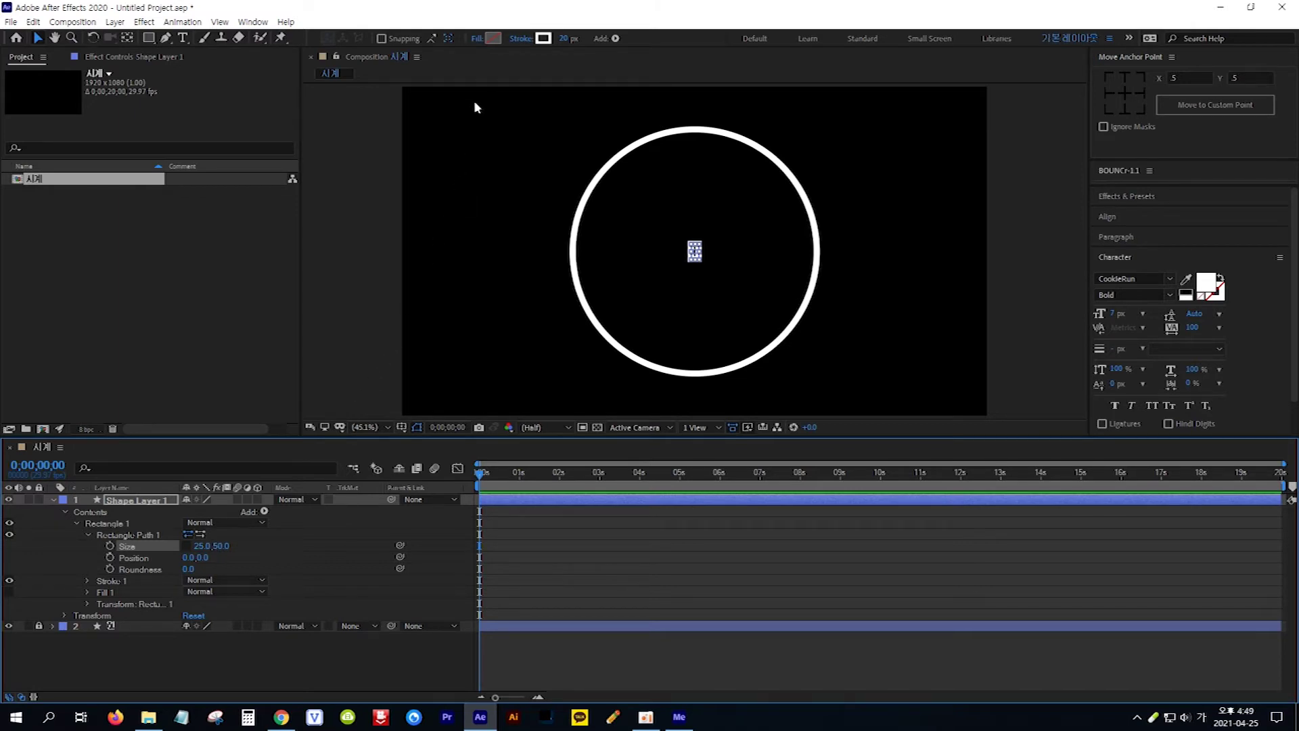
Fill the small rectangle with white (FFFFFF) and set its stroke to none
click(495, 40)
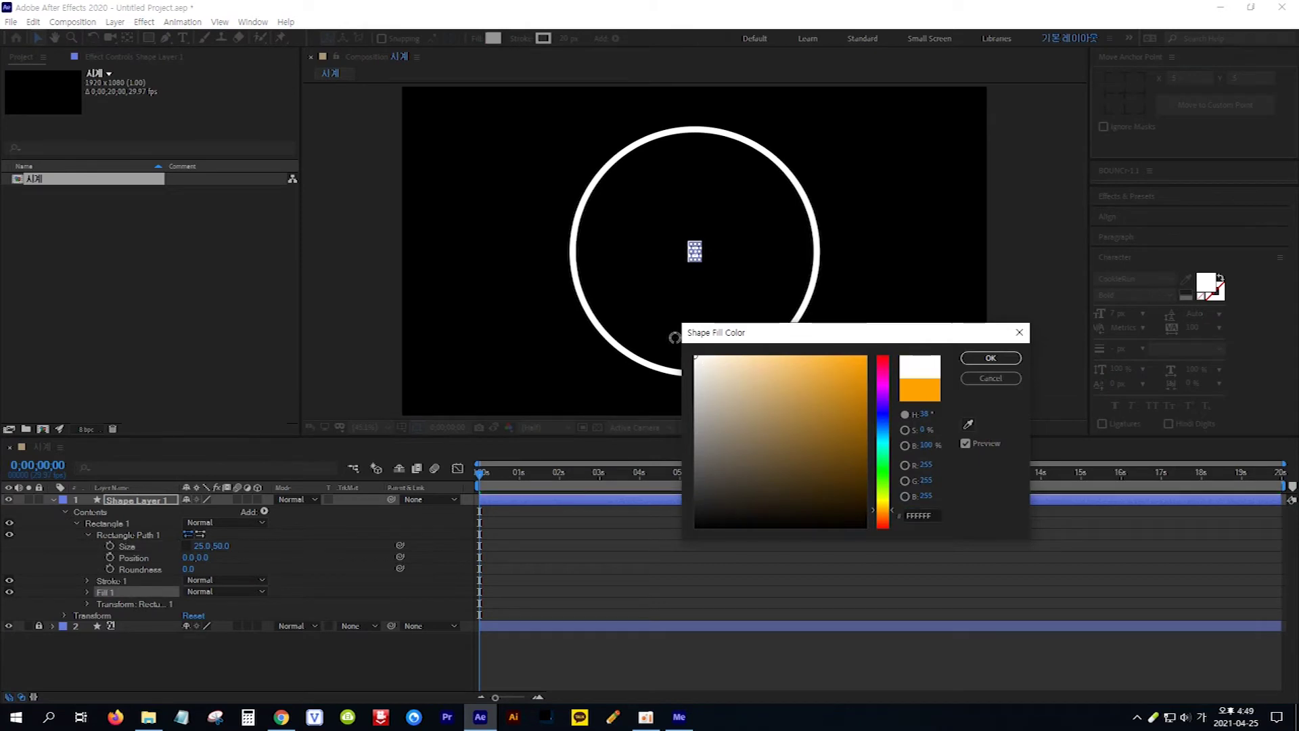
click(980, 360)
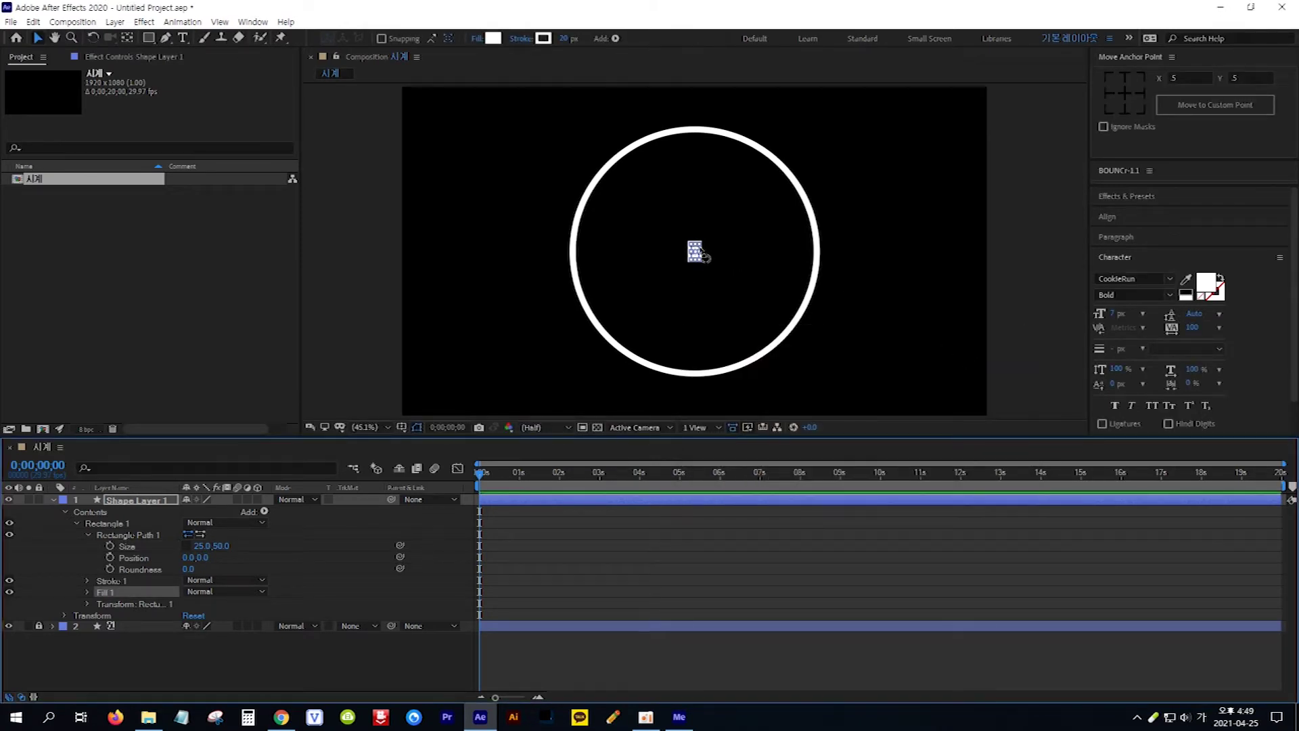
click(519, 39)
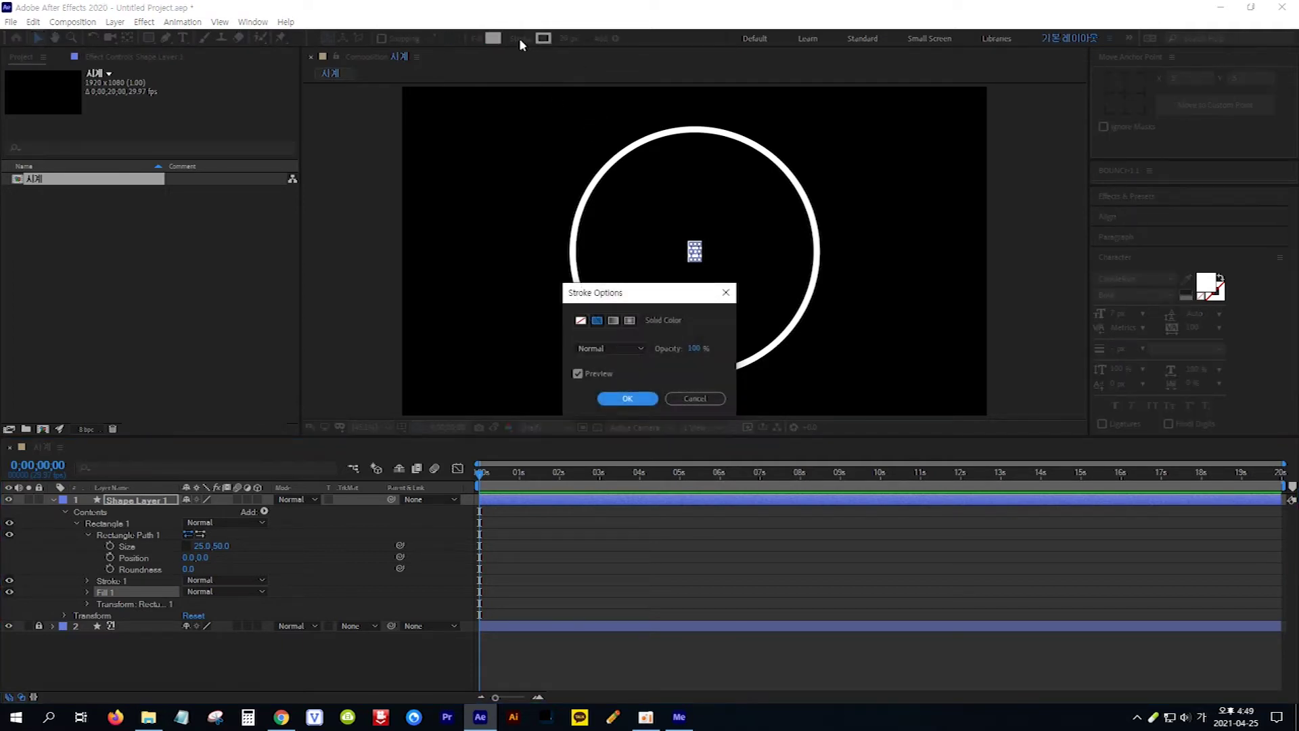
click(580, 320)
click(627, 399)
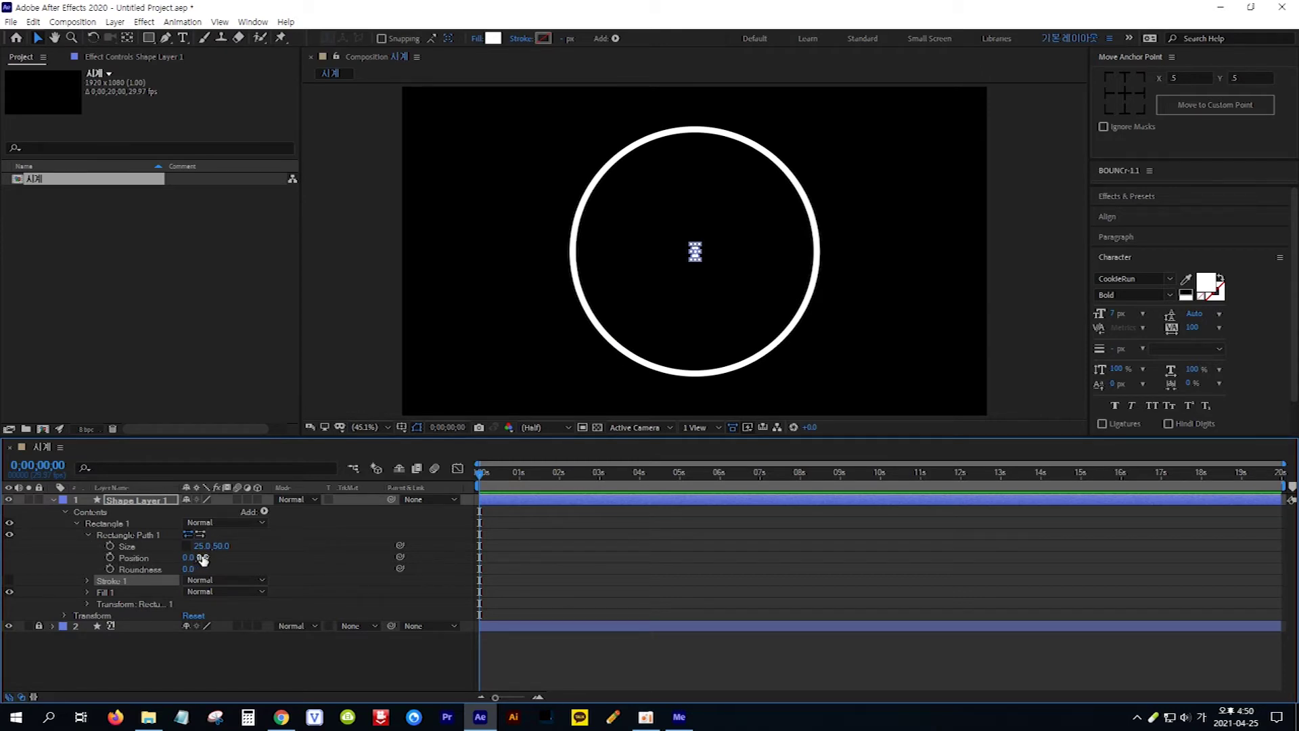
Move the rectangle path up to a Y position of -329 inside the circle and set its roundness to 20
drag(203, 559, 41, 551)
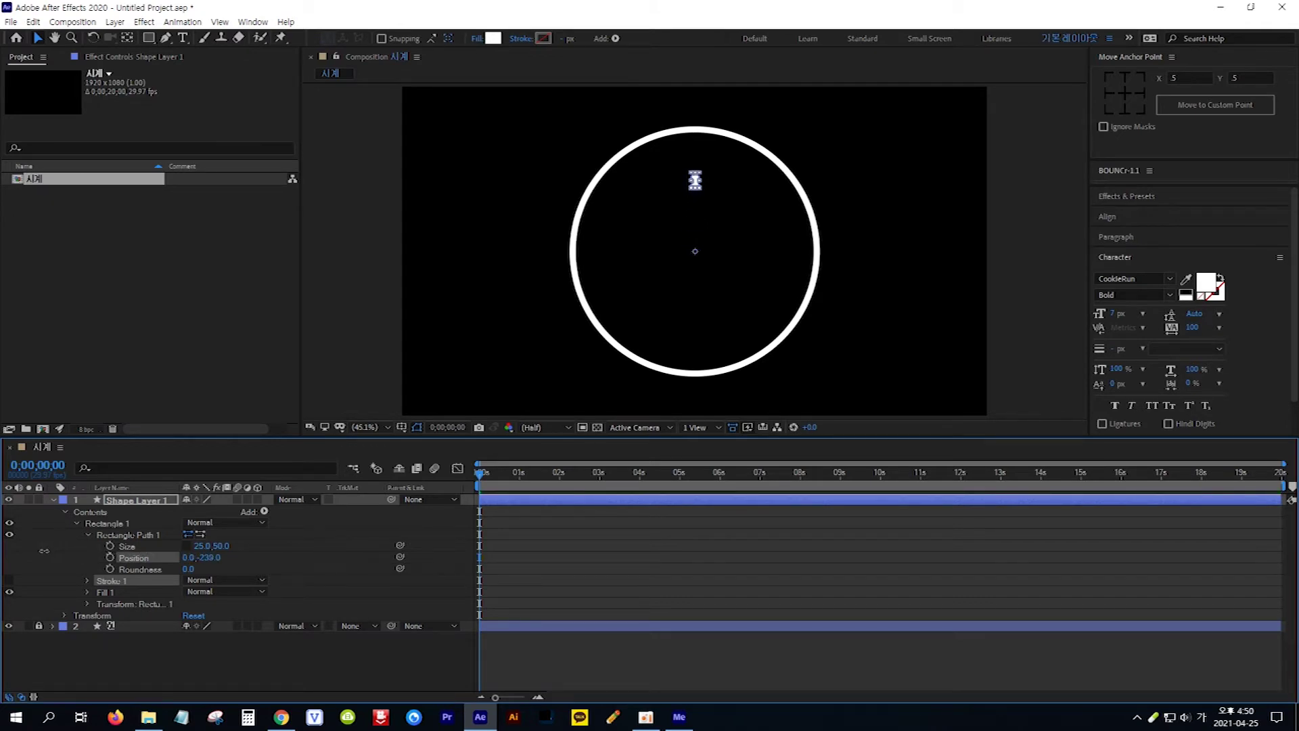
drag(205, 556, 150, 557)
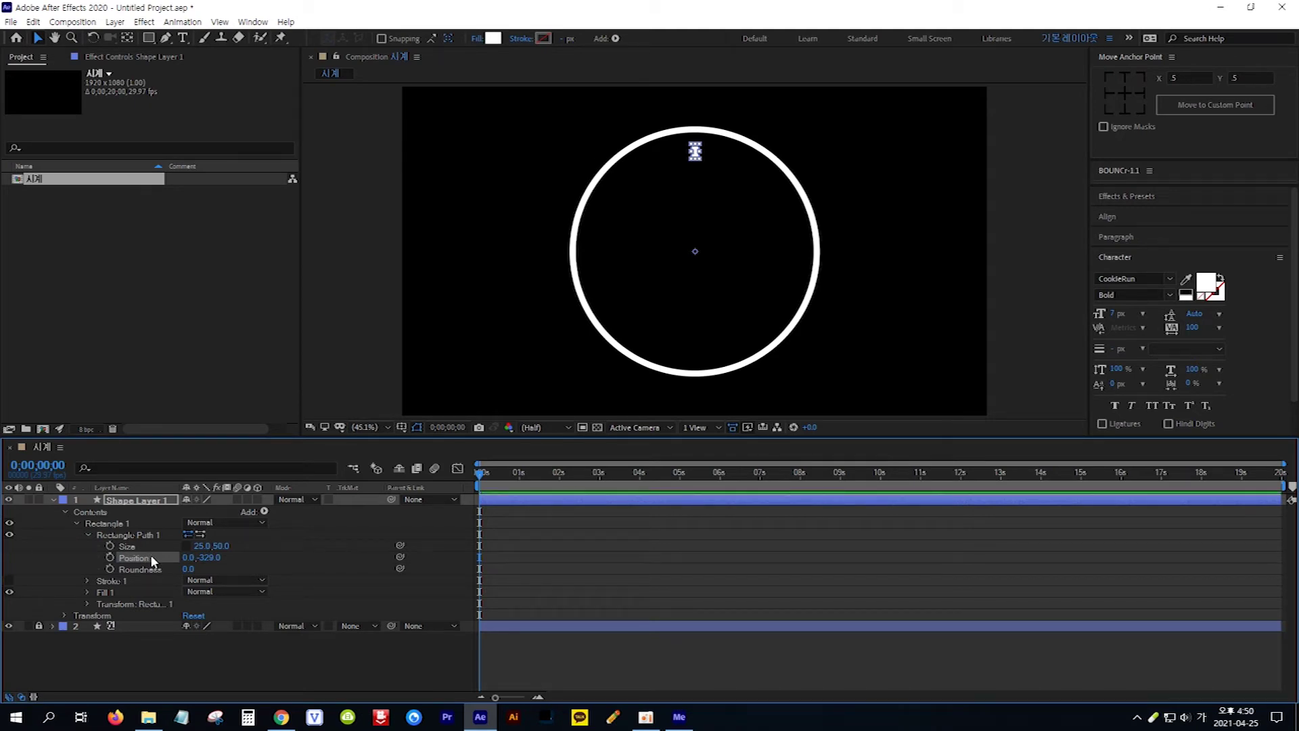
click(188, 569)
text(20)
key(Return)
Add a Repeater to the rounded rectangle and set its copies to 12
click(265, 513)
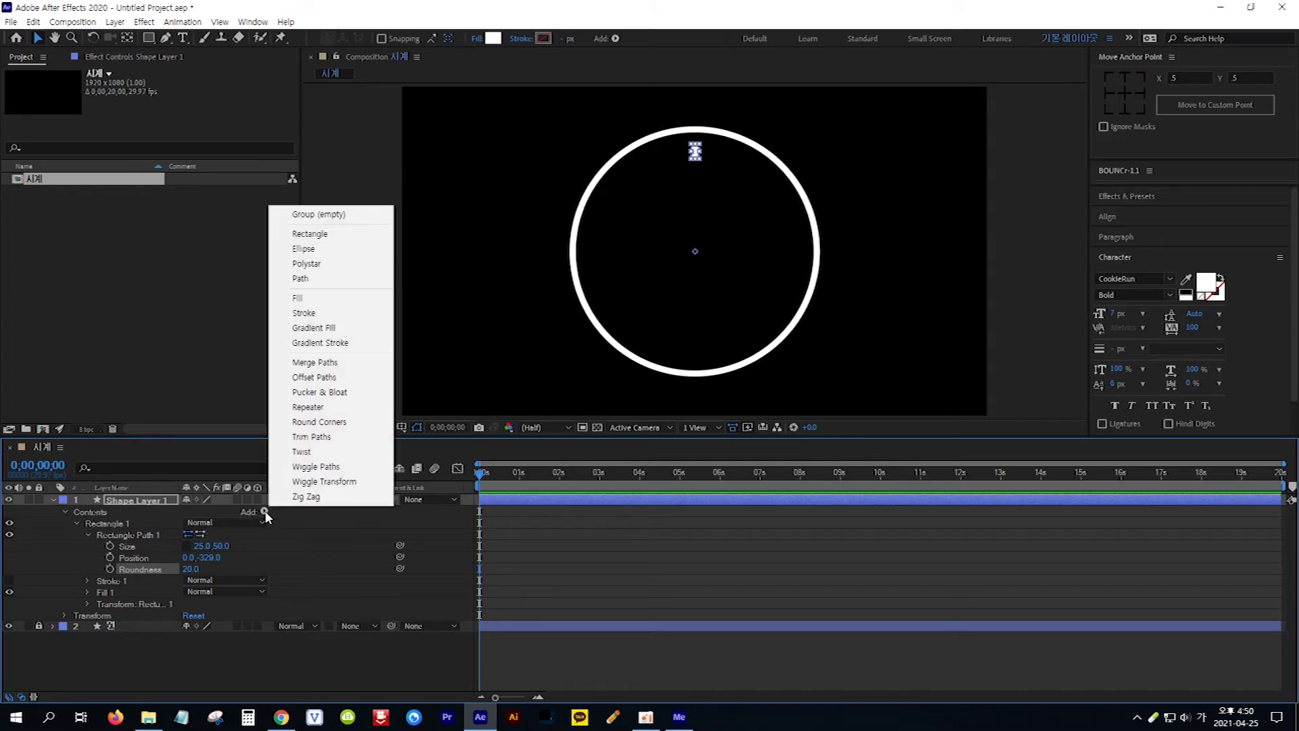
click(330, 408)
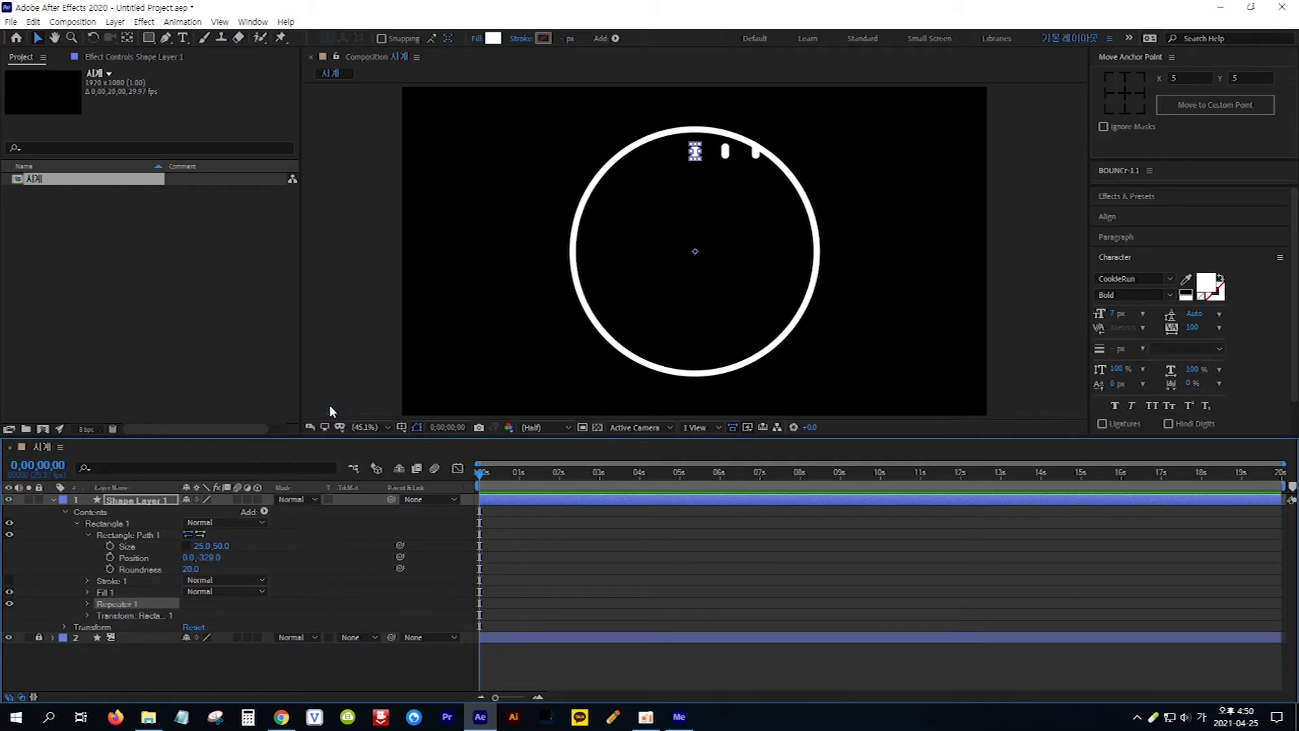
click(87, 604)
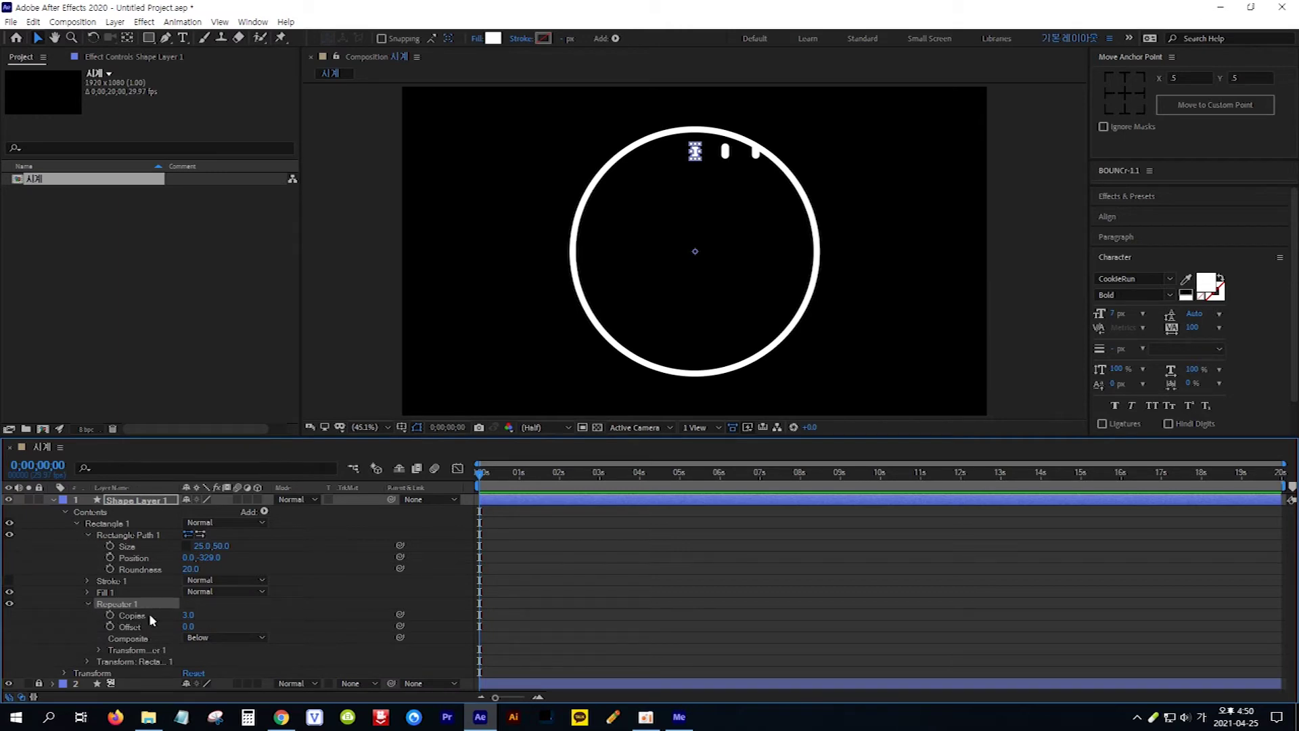
click(188, 615)
text(12)
key(Return)
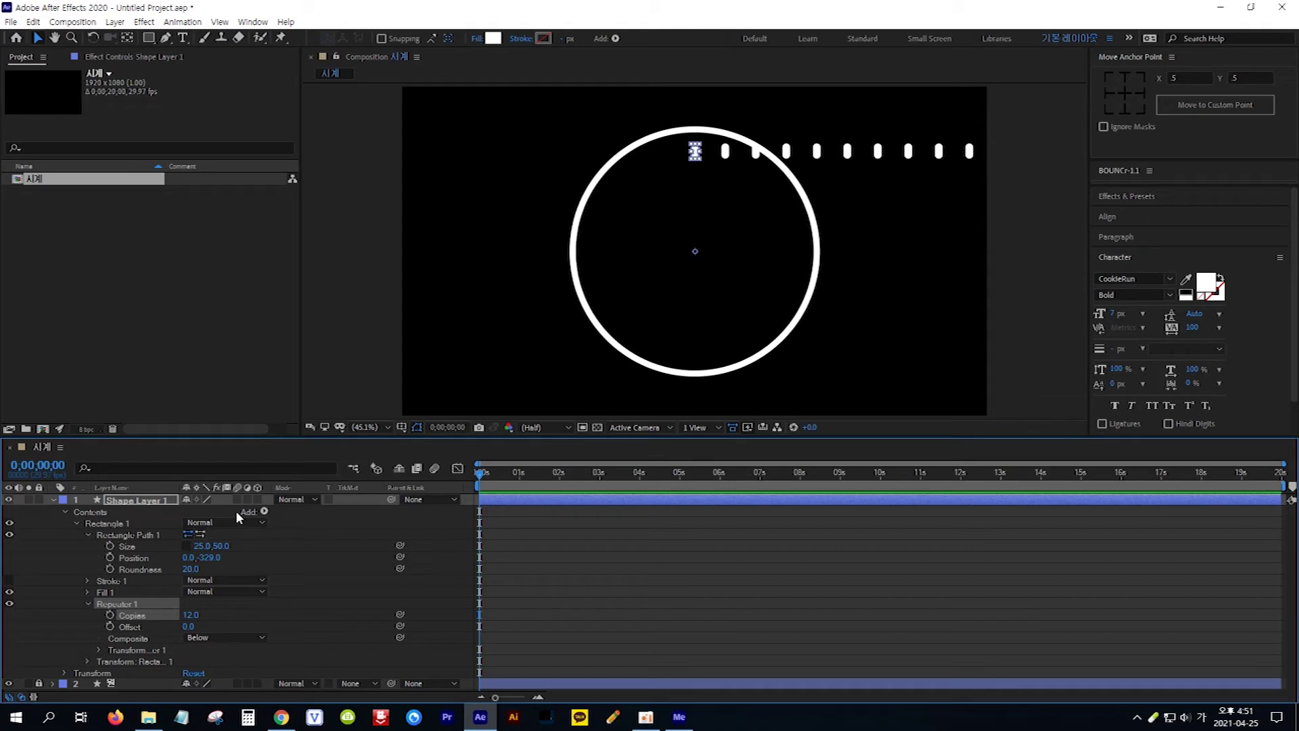
Set the Repeater's transform position to 0 and its rotation to 360/12 (30°) so the twelve marks circle the clock
click(99, 650)
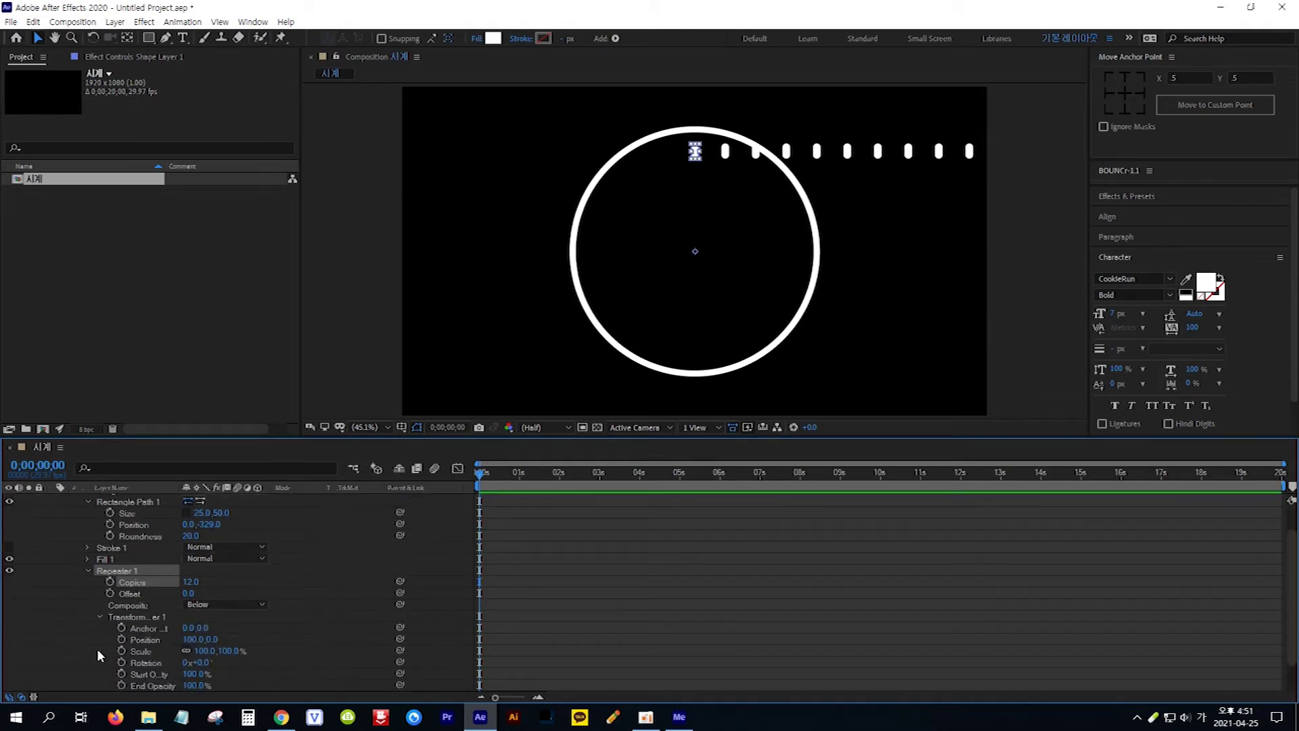
click(190, 639)
text(0)
key(Return)
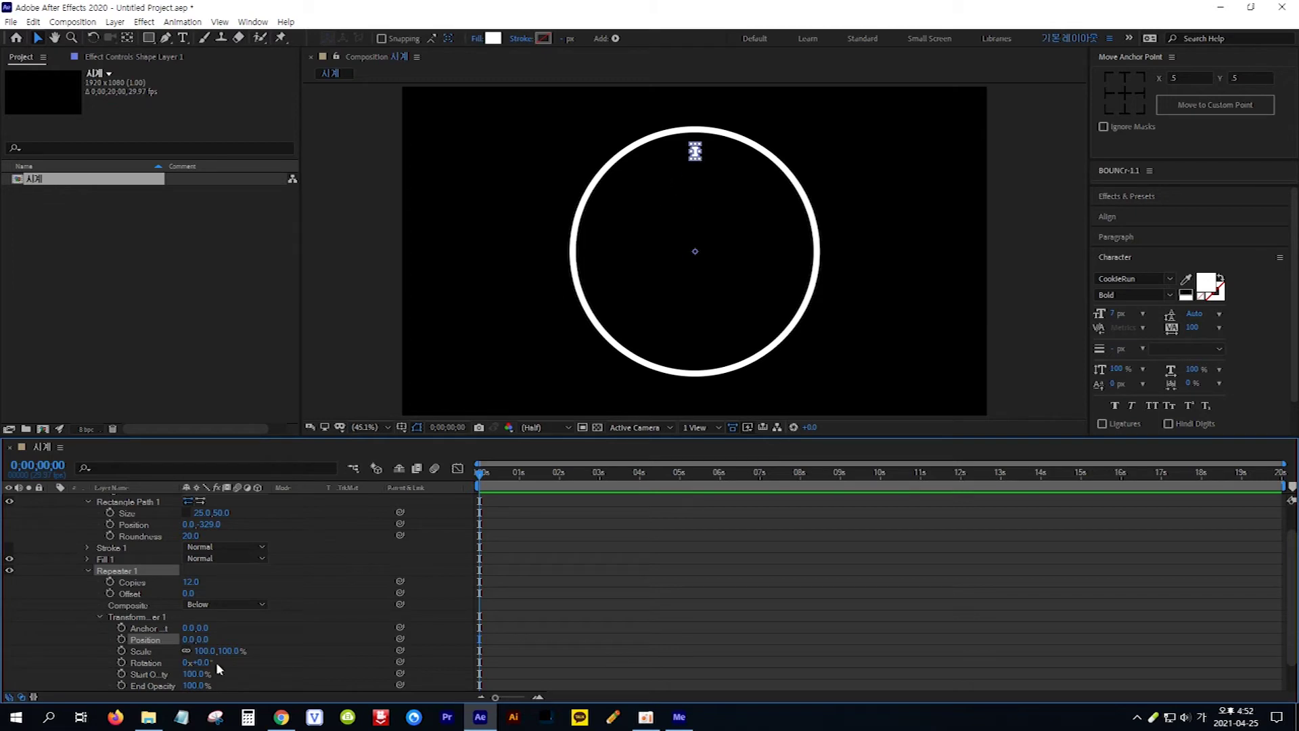
drag(198, 666, 201, 662)
text(360/12)
key(Return)
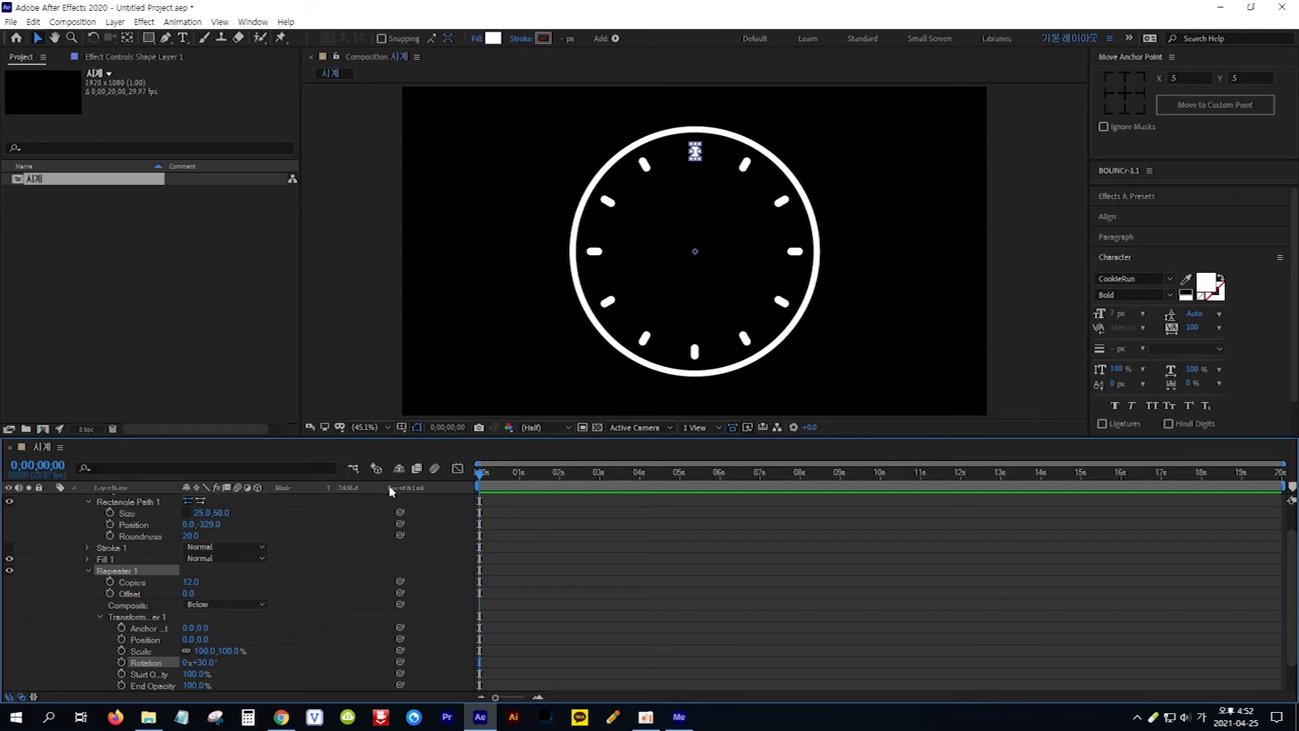
Rename the hour-mark shape layer 시분 and lock it
scroll(327, 539, up, 1)
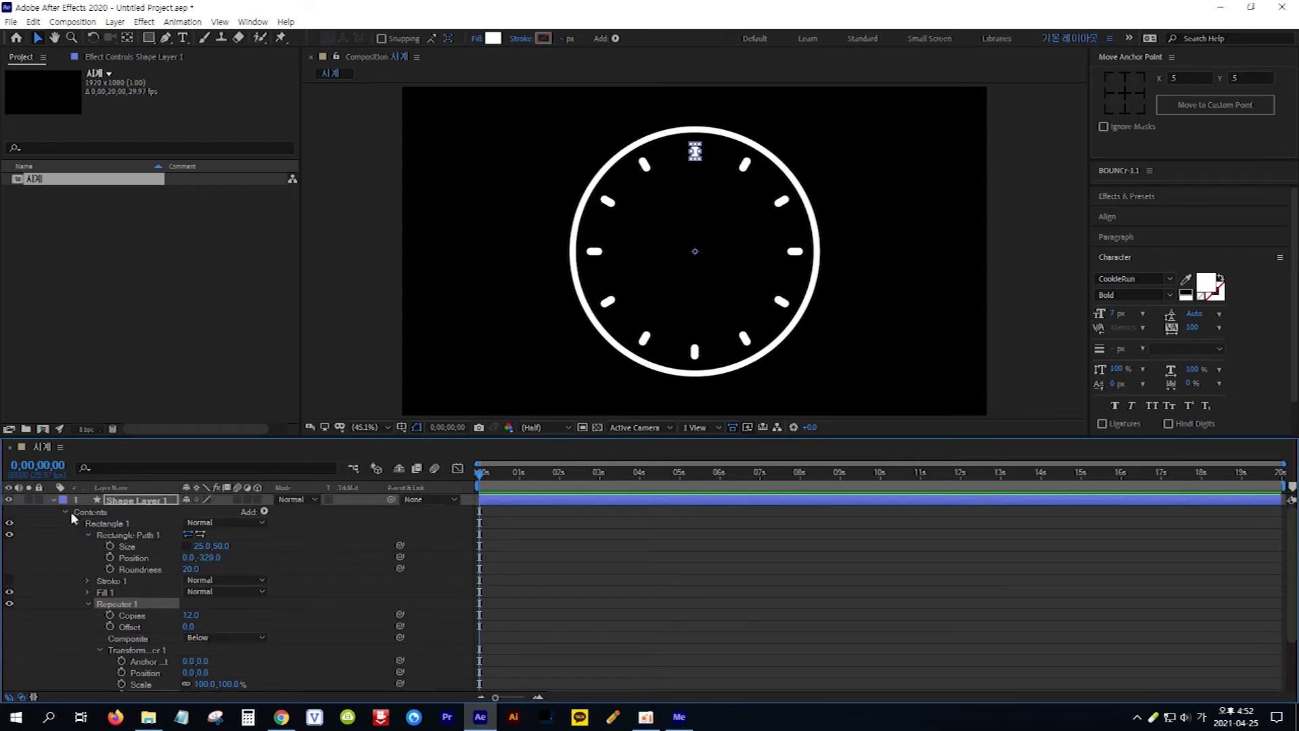
click(53, 499)
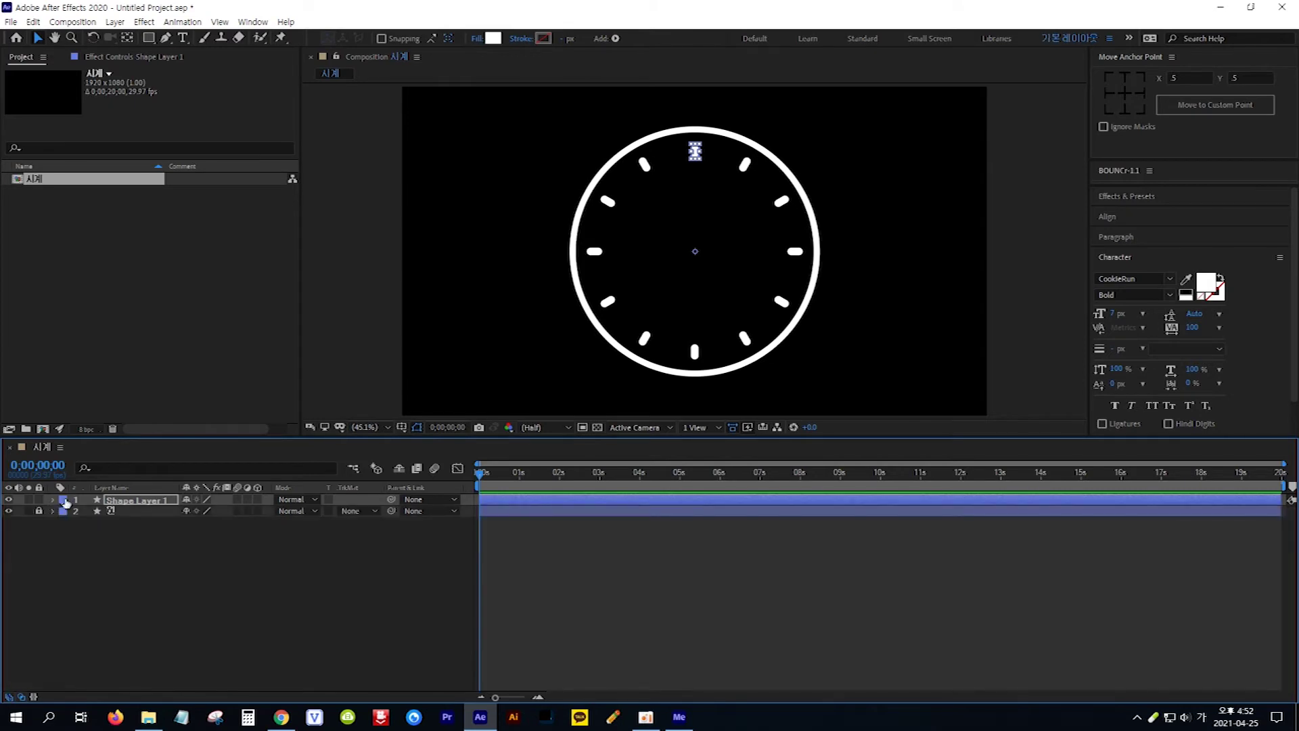
click(144, 502)
key(Return)
text(시분)
key(Return)
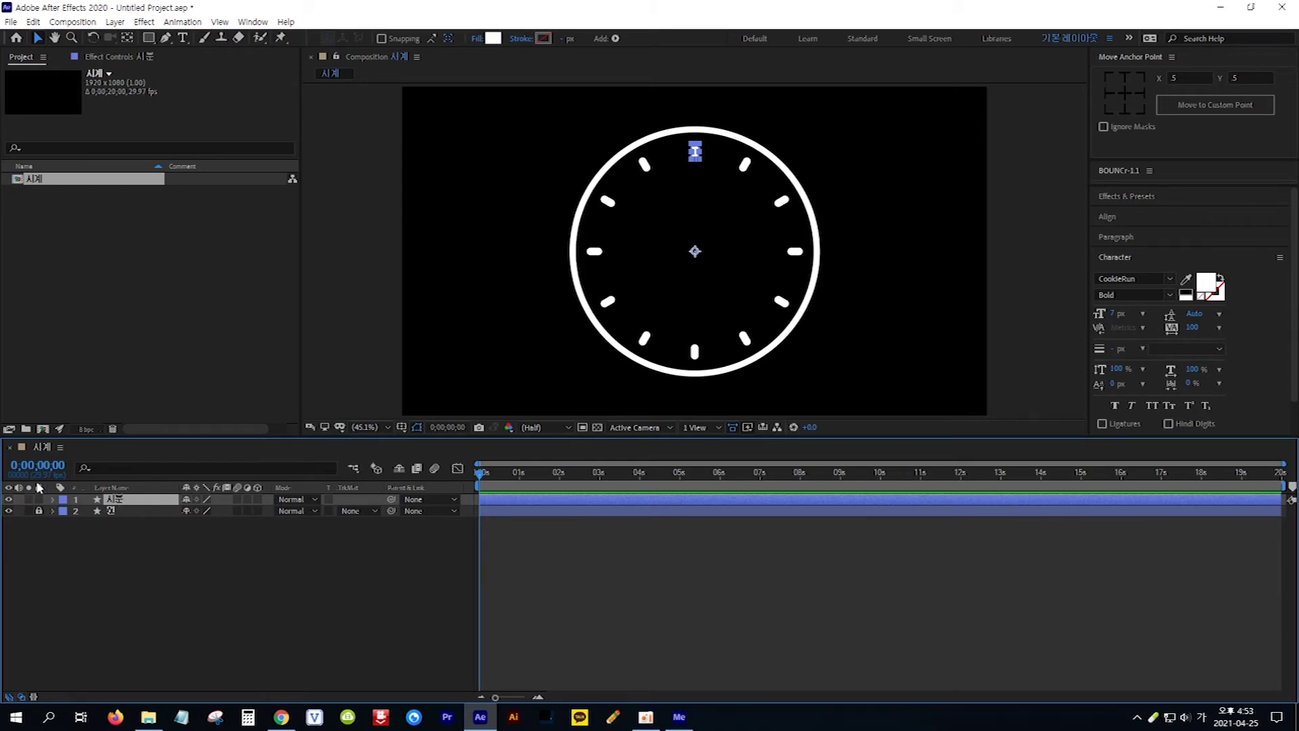
click(39, 499)
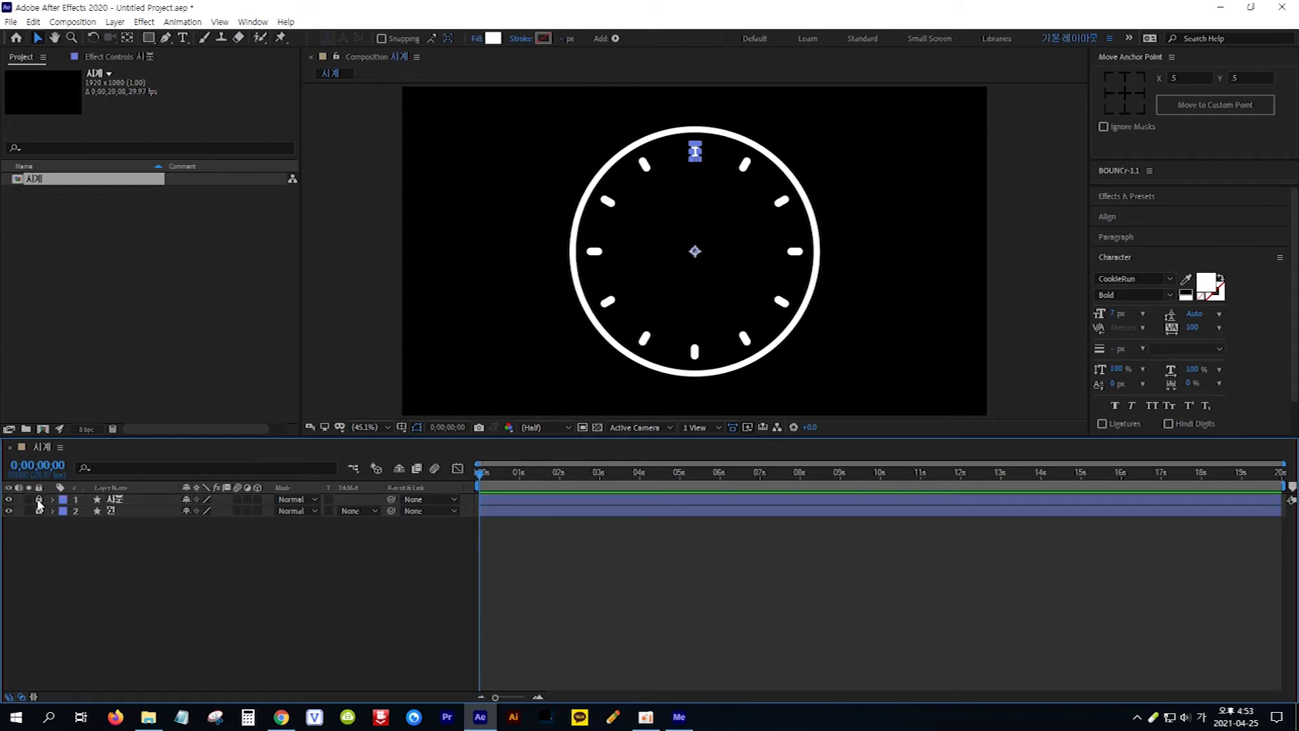
click(39, 510)
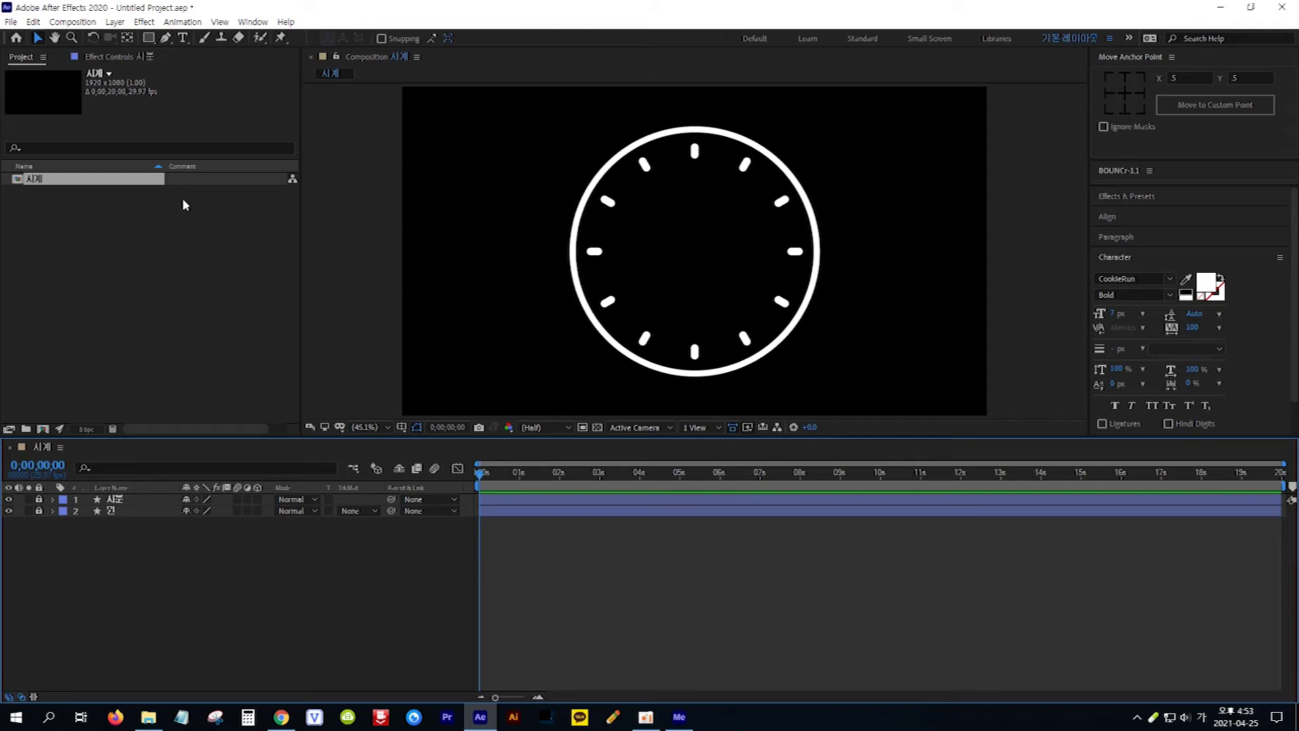
Create a new rectangle shape layer and set its rectangle path's size to 20 by 348
double_click(151, 37)
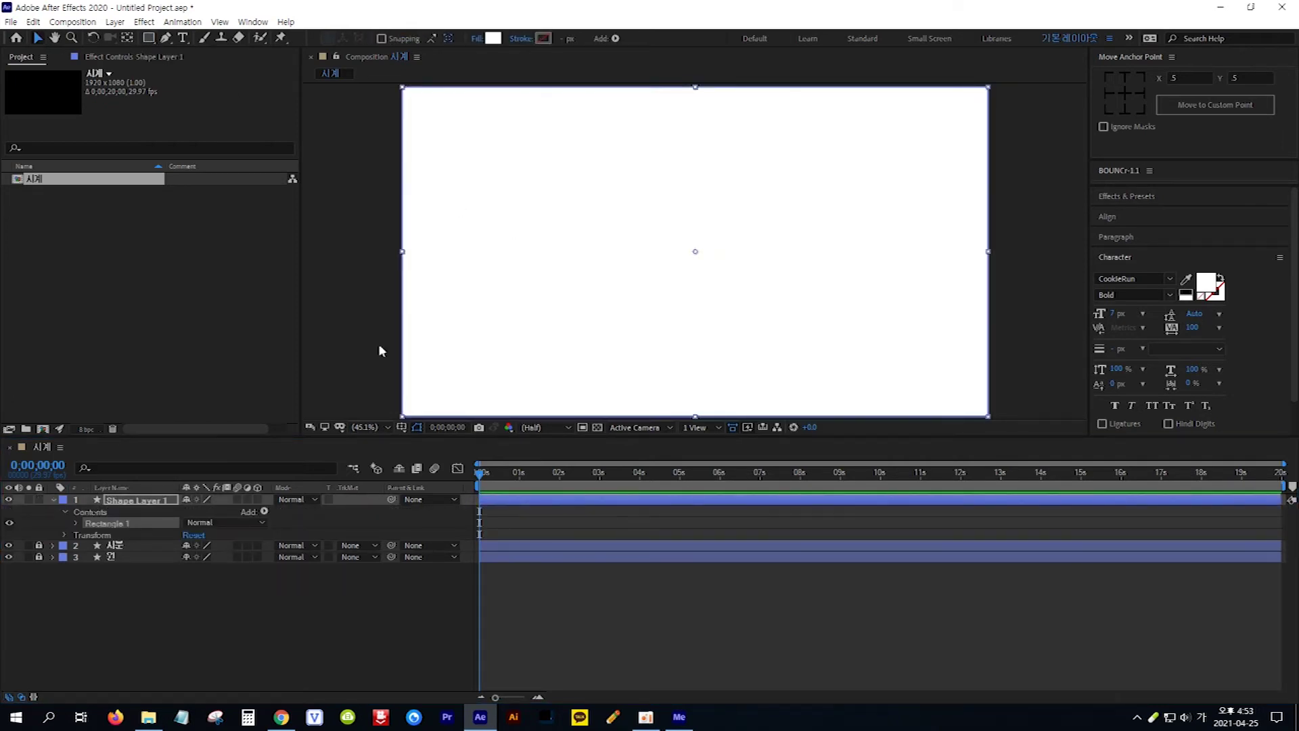
click(75, 523)
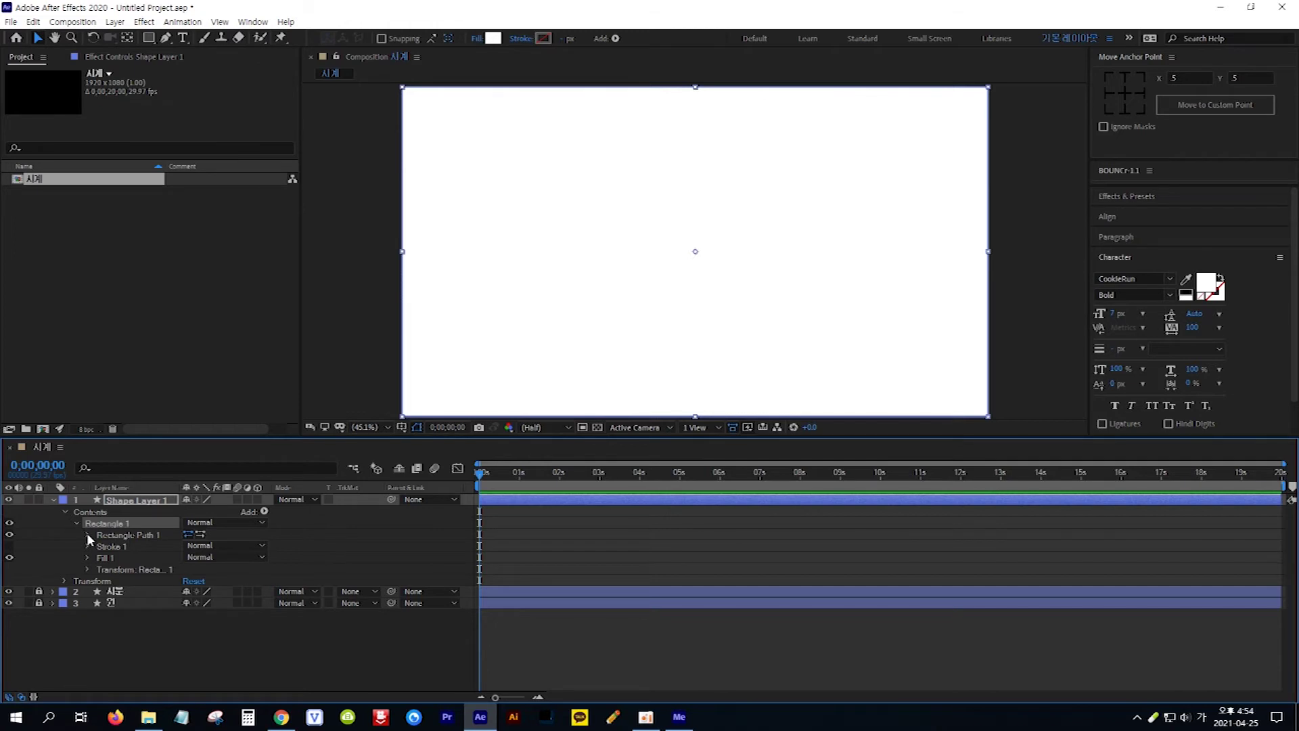
click(88, 534)
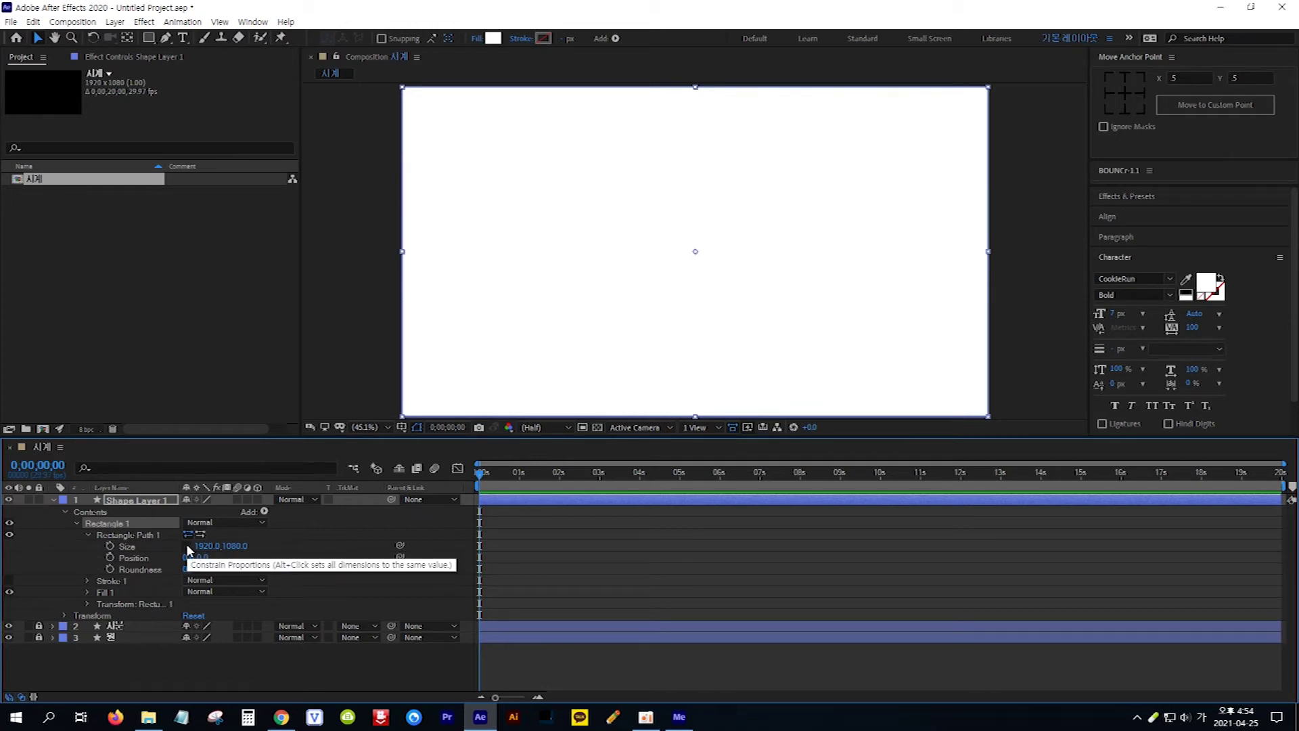
click(206, 545)
text(20)
key(Return)
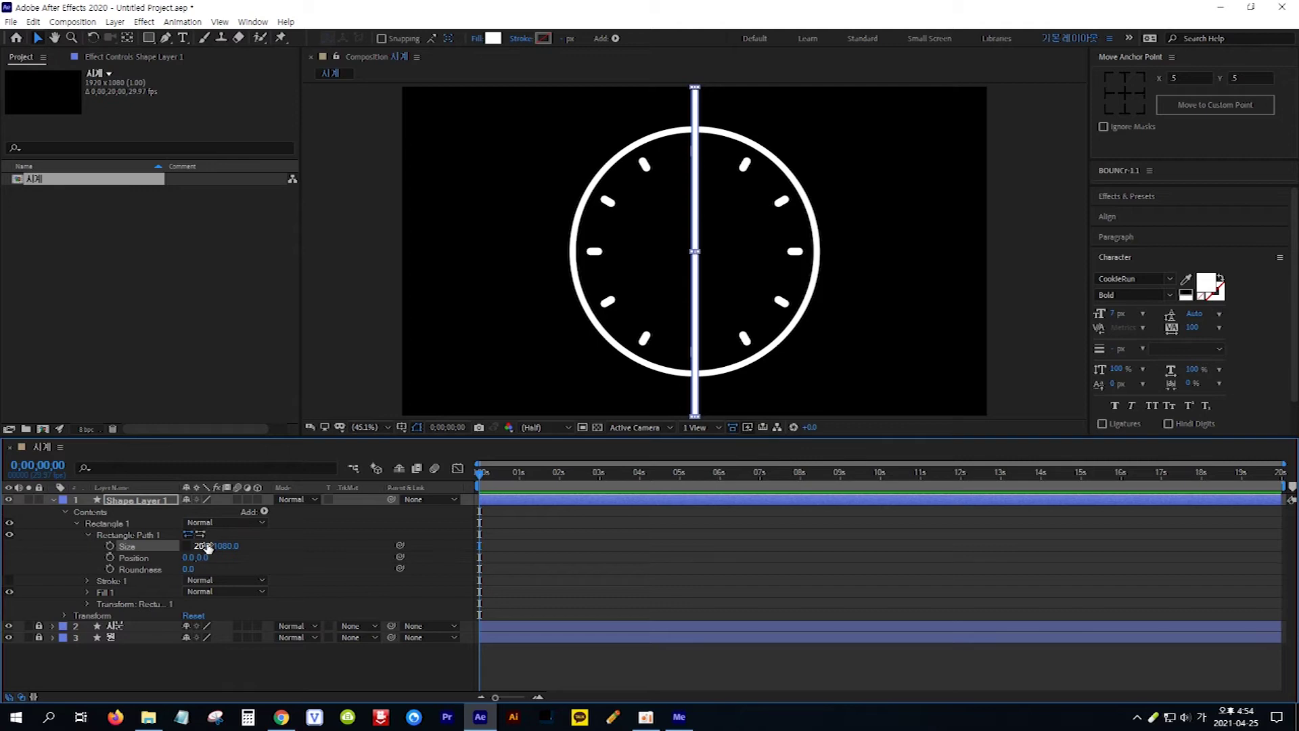
click(227, 545)
text(348)
key(Return)
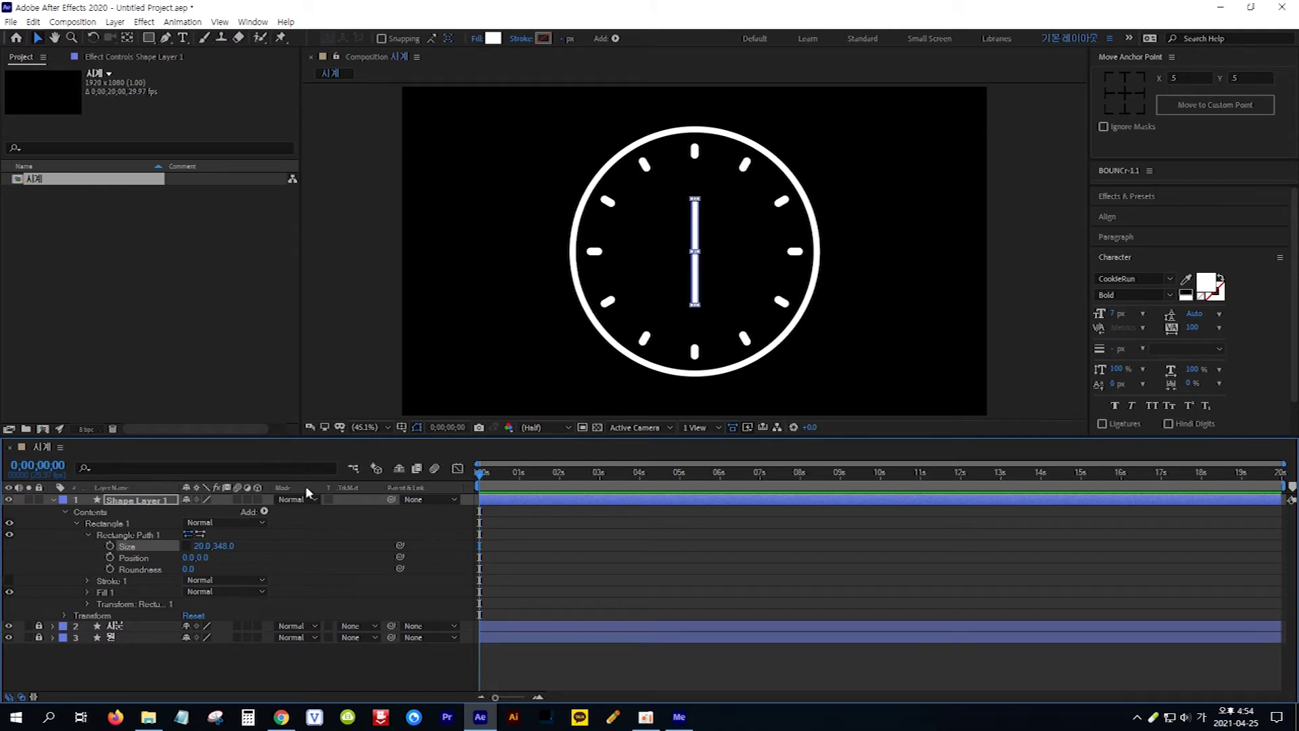
Set the new rectangle path's roundness to 20 and its Y position to -150
click(189, 570)
text(20)
key(Return)
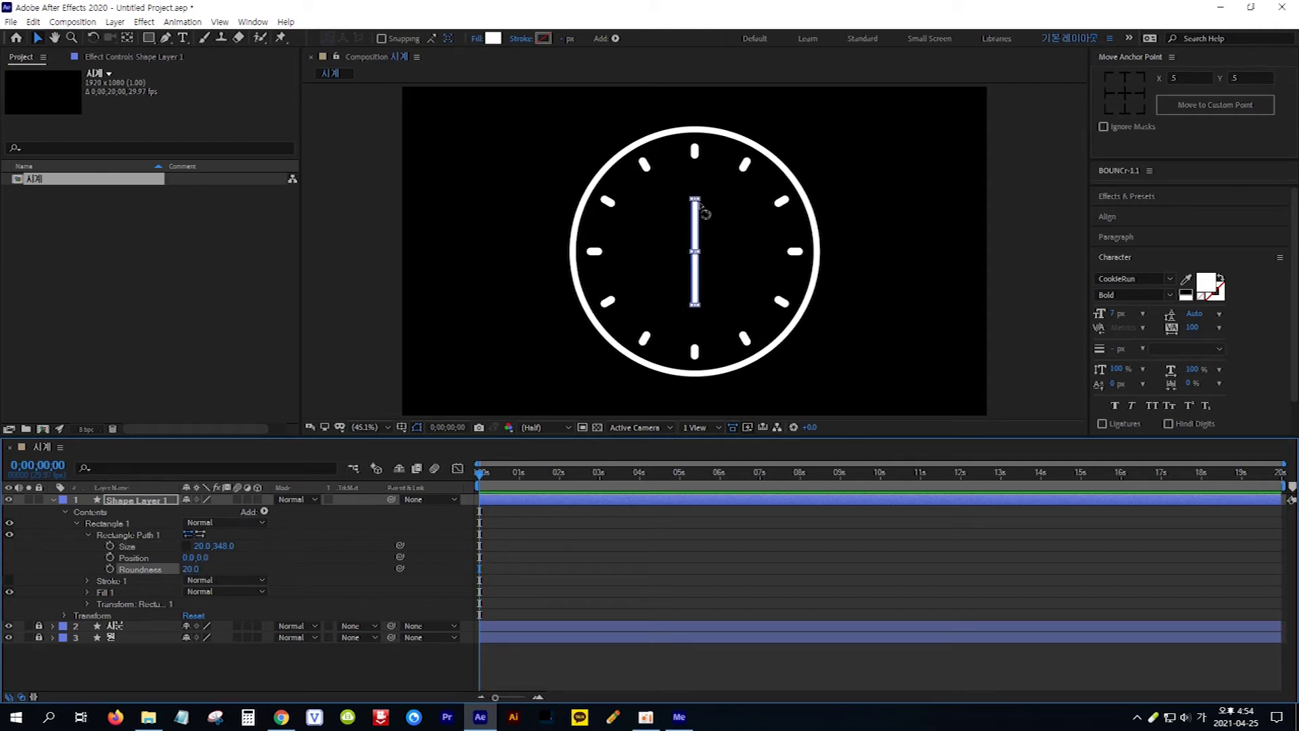
click(203, 557)
text(-150)
key(Return)
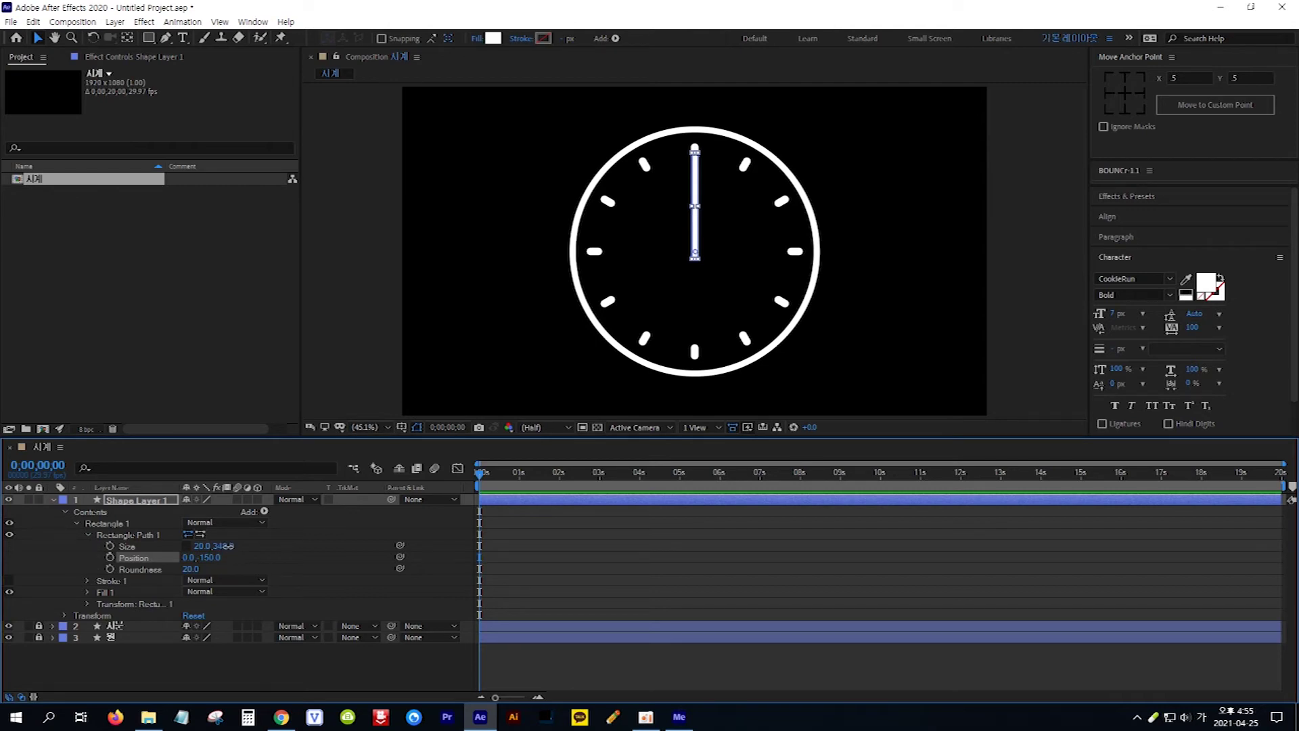
Shorten the rectangle path to a height of 303 and adjust its Y position to -131
drag(224, 546, 198, 547)
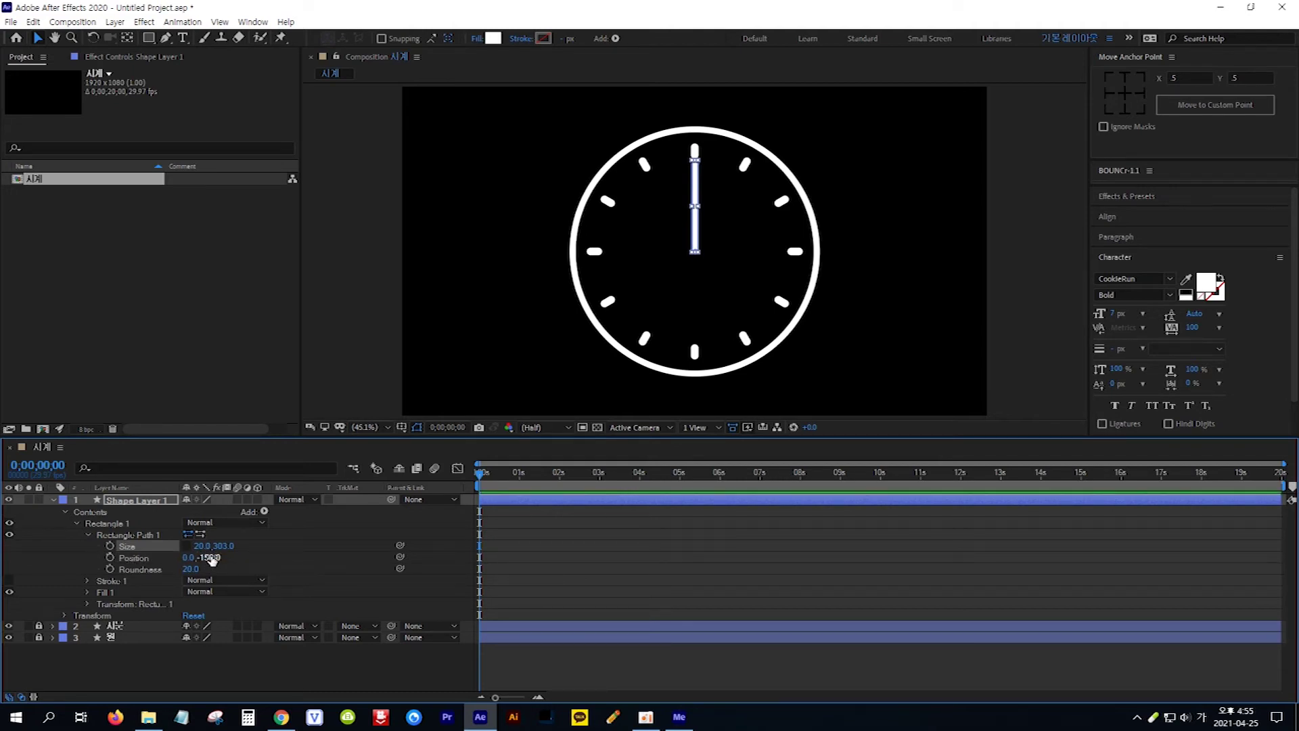
drag(210, 557, 221, 558)
click(696, 241)
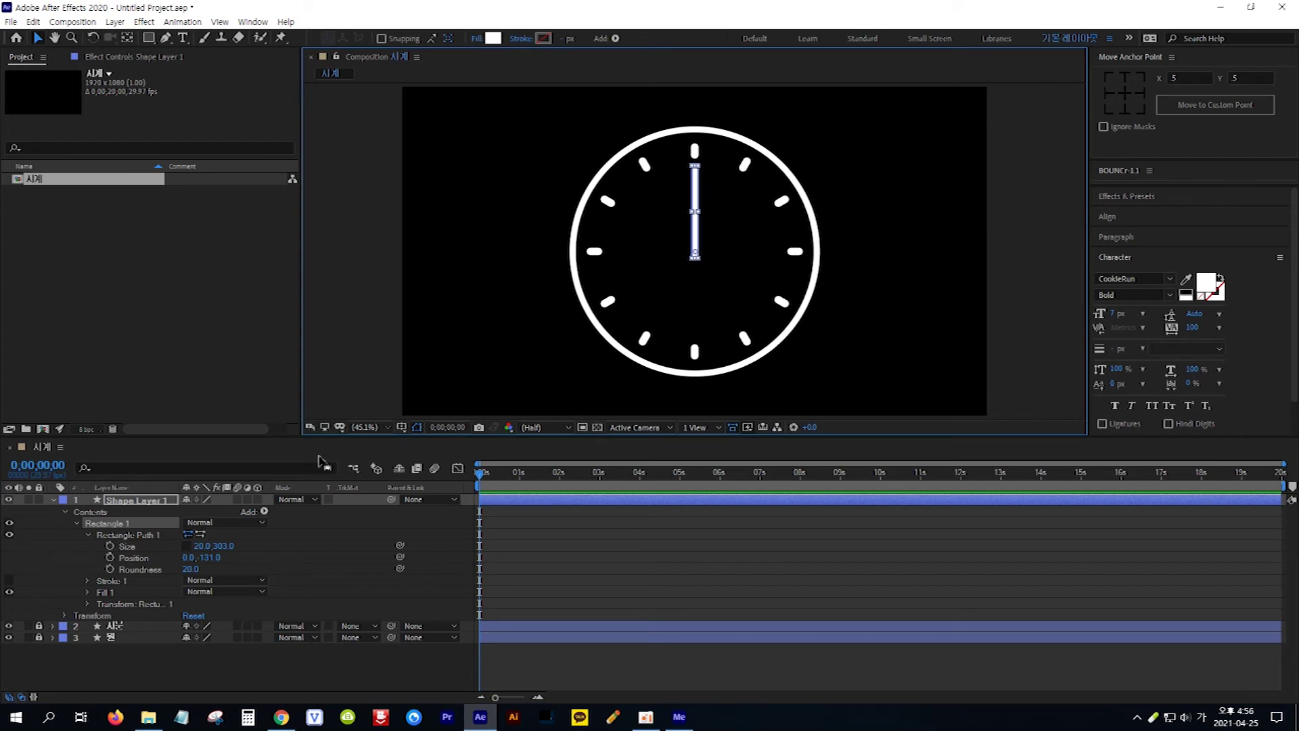
Place the clock hand layer's anchor point at the clock's center, near the hand's lower end, with the Pan Behind tool
click(154, 500)
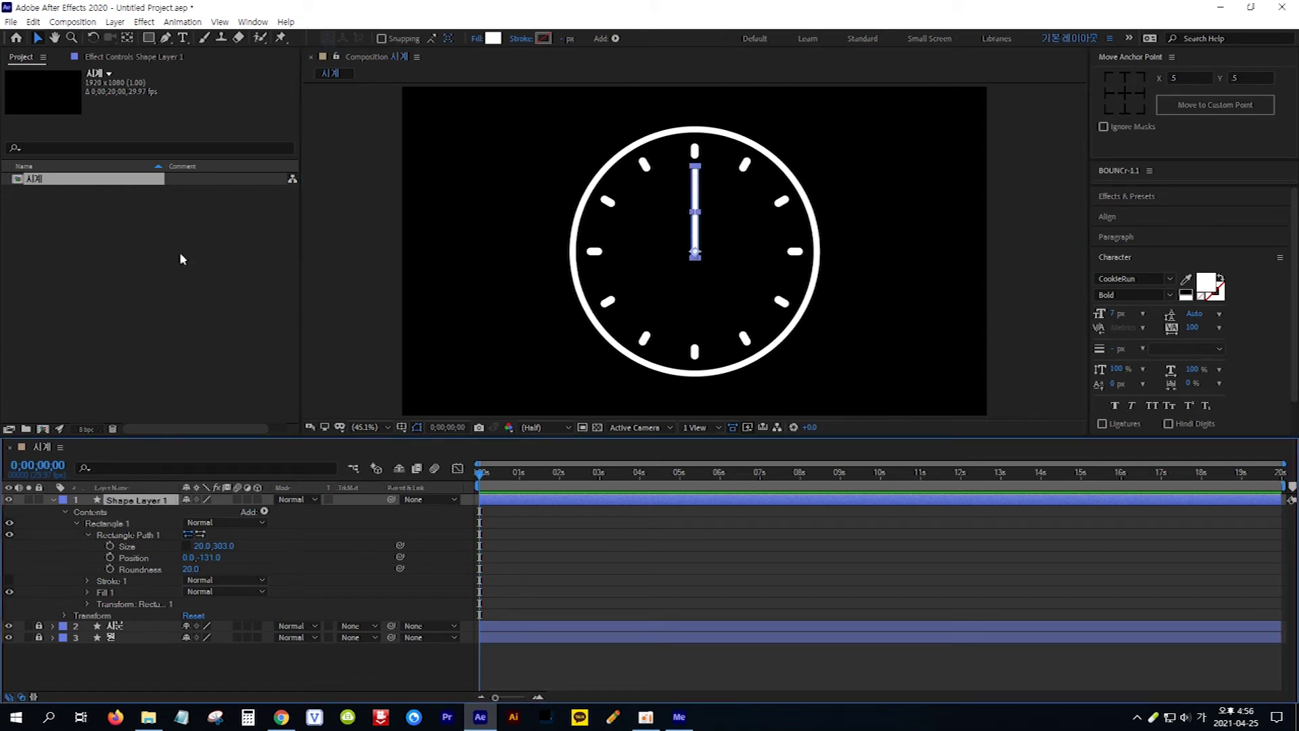
click(126, 38)
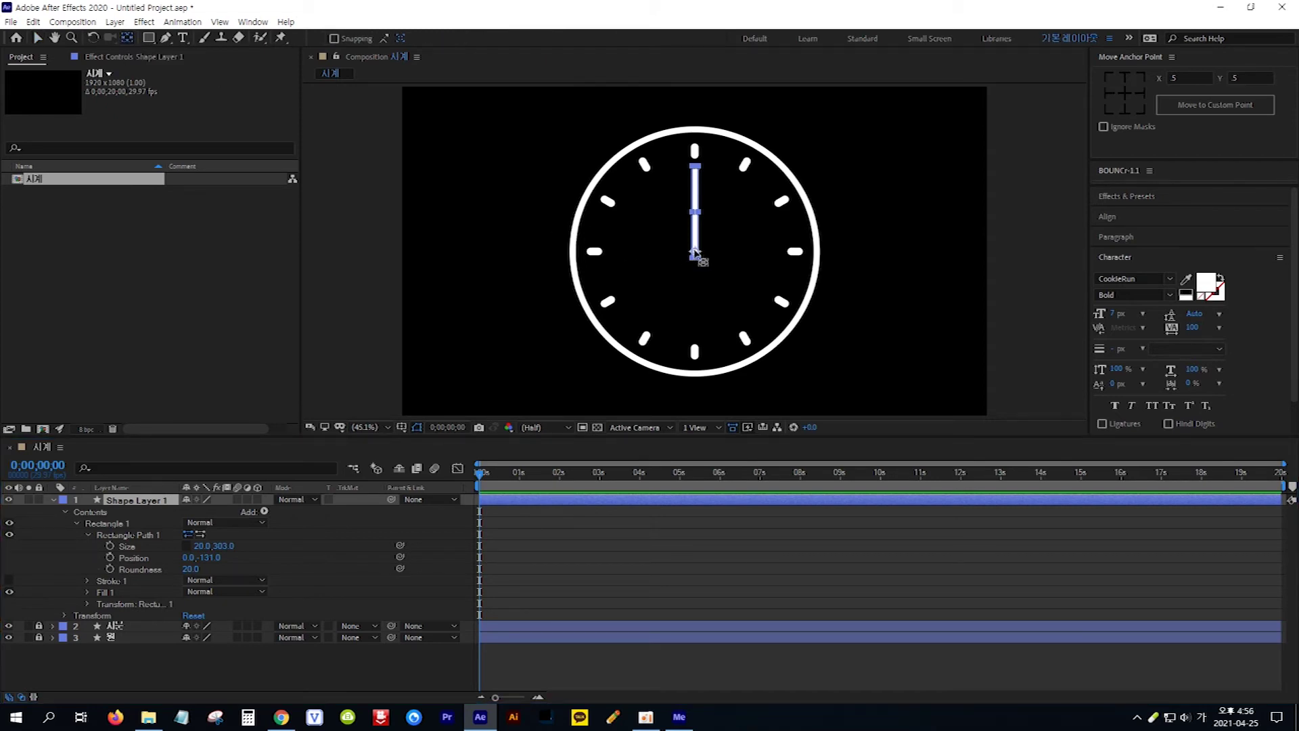
click(696, 254)
drag(695, 254, 696, 246)
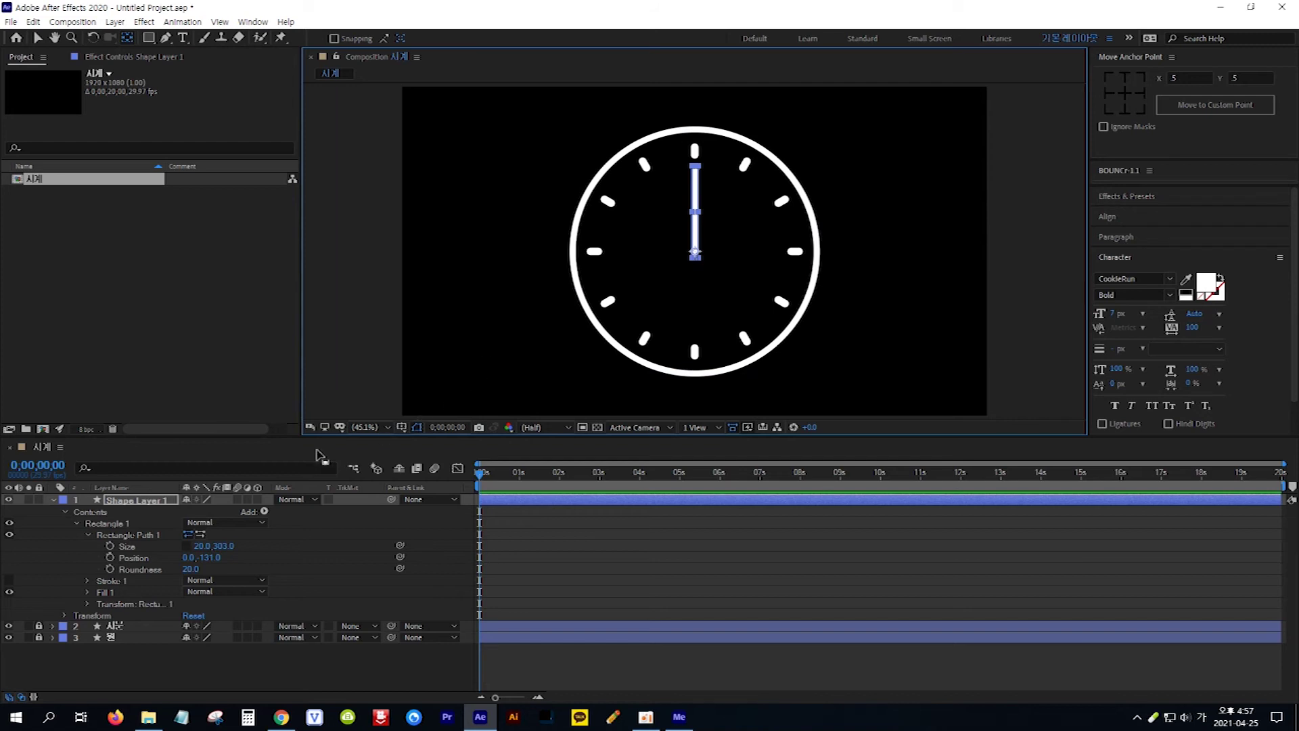
Collapse the clock hand's shape layer and rename it 바늘
click(53, 499)
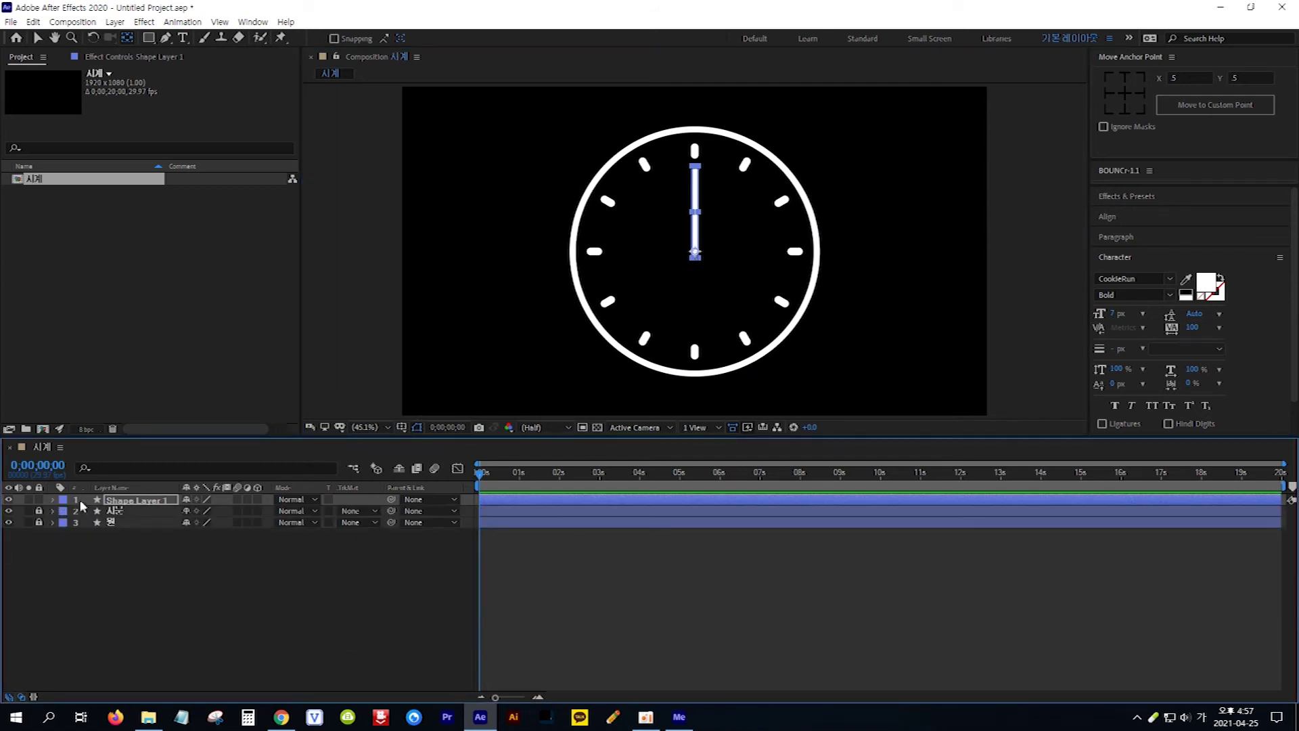
click(156, 501)
key(Return)
key(BackSpace)
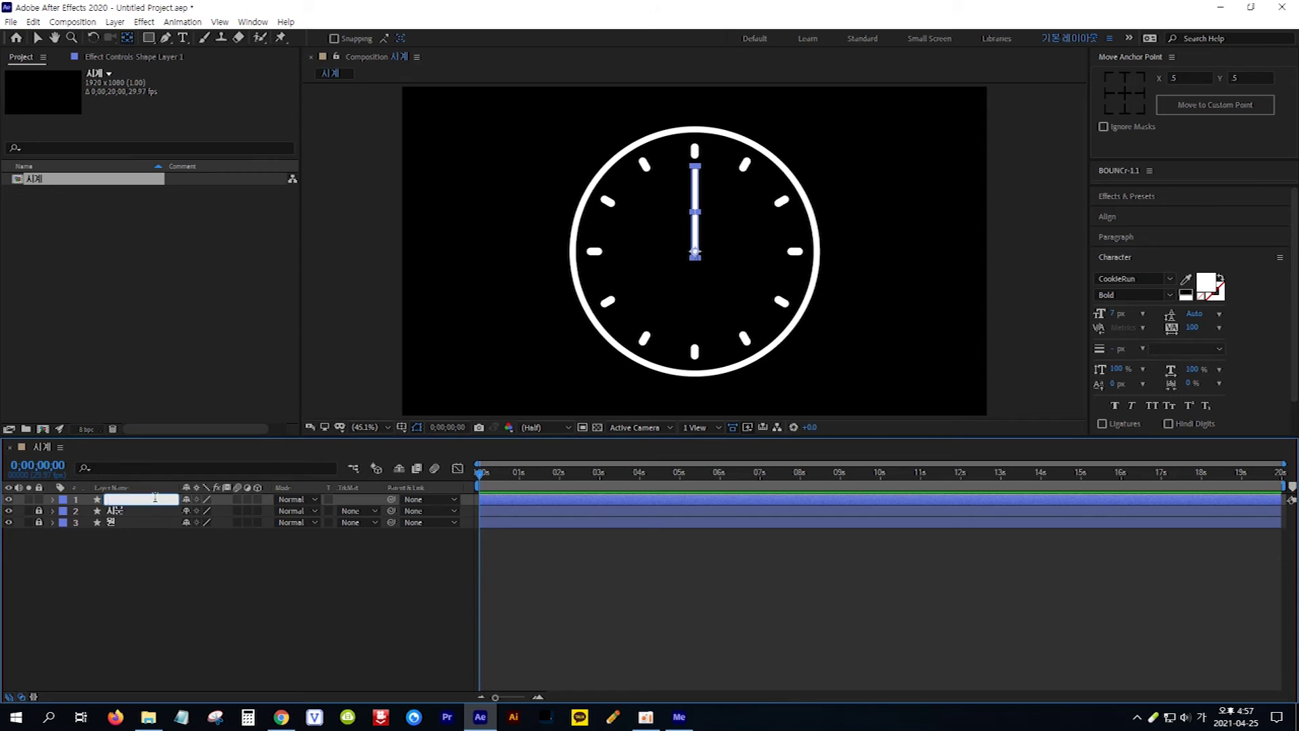
text(ㅂㅏ늘)
key(Return)
Duplicate the 바늘 layer and rename the copy 시침
key(ctrl+d)
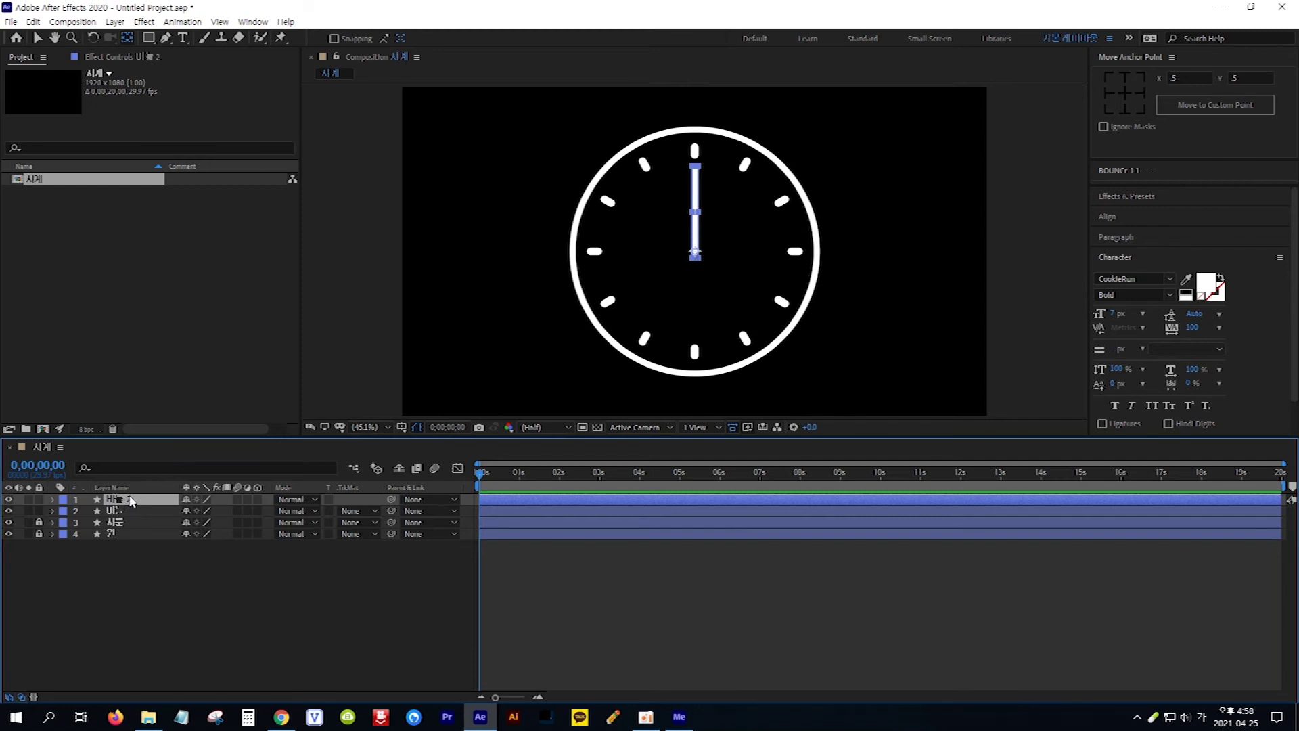
key(Return)
text(시치)
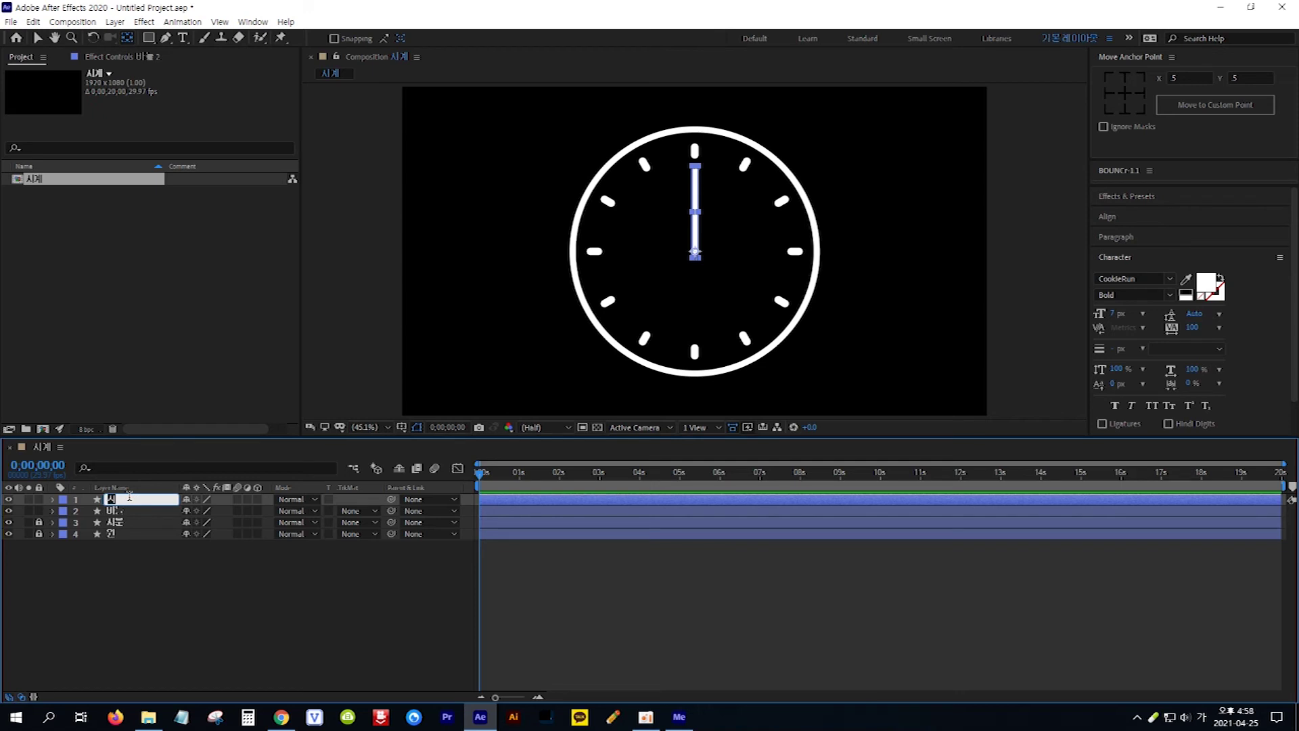
key(Return)
Shorten the 시침 hand from its outer end to about three quarters of the 바늘 hand's length
click(387, 427)
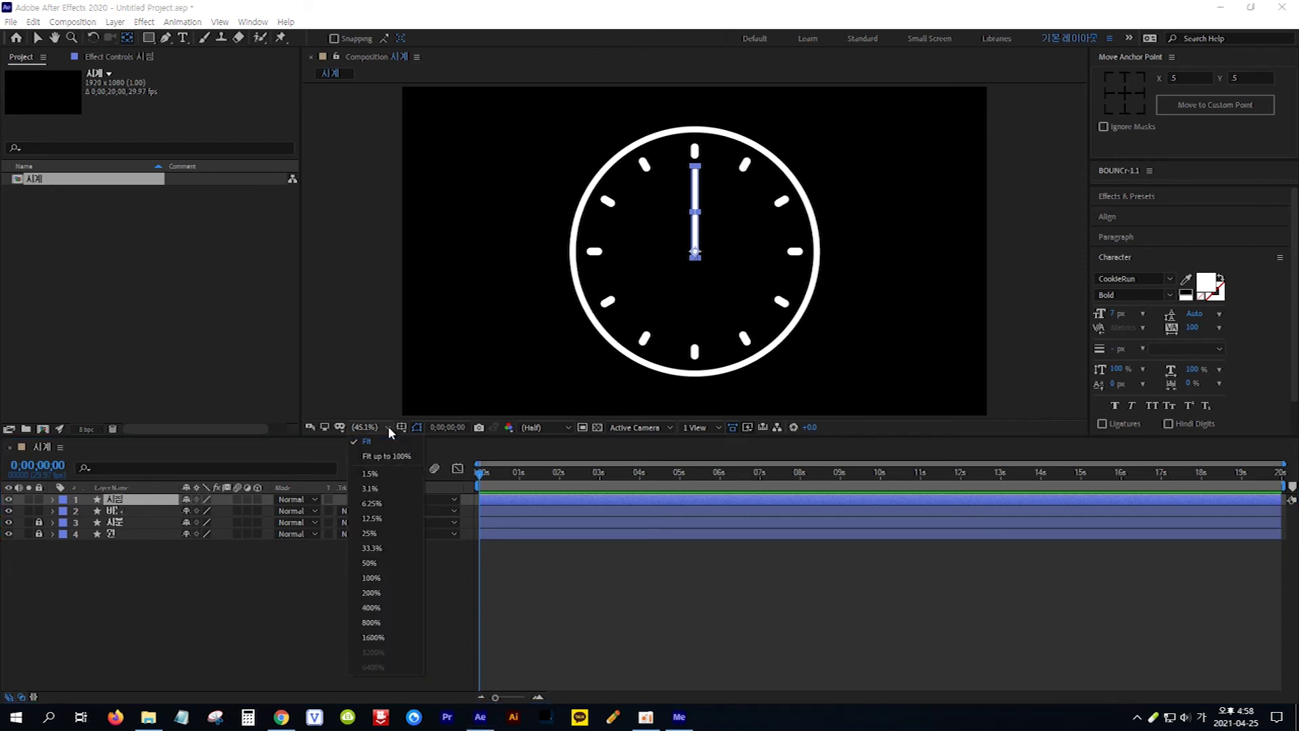
click(379, 577)
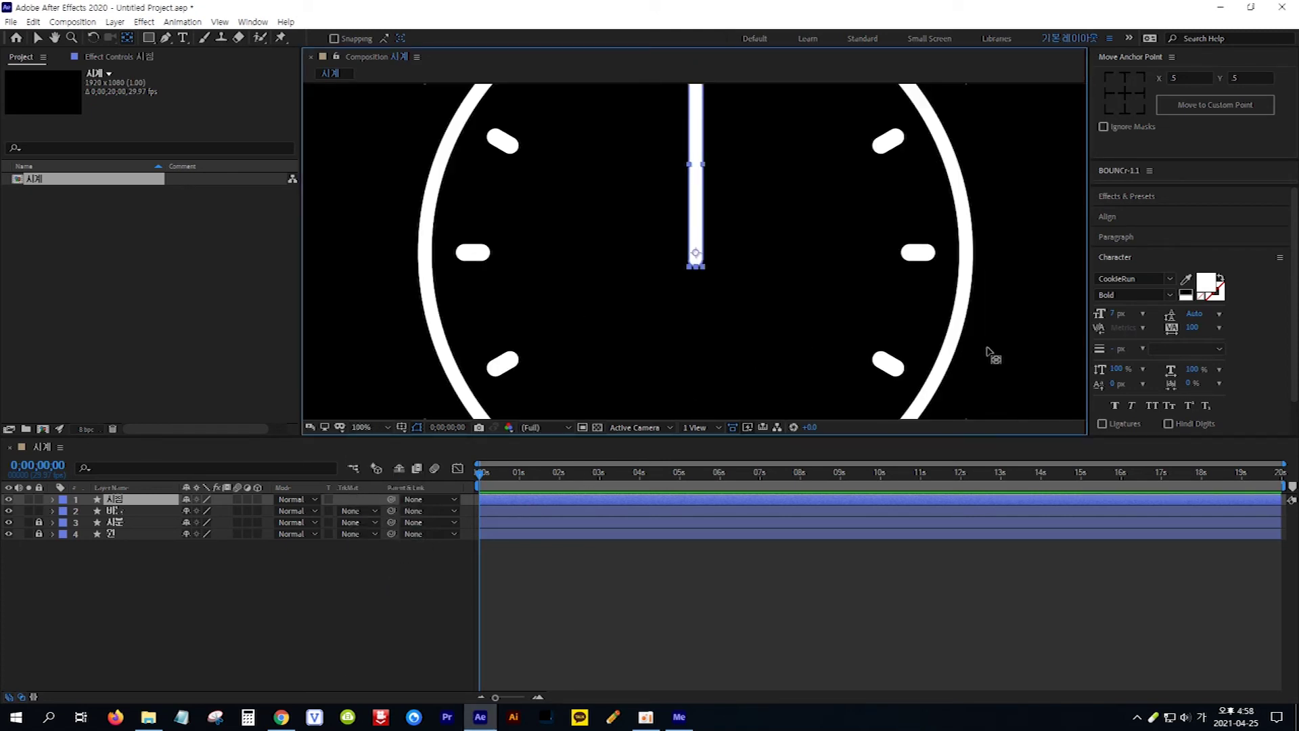
key(h)
drag(1000, 264, 1002, 363)
key(v)
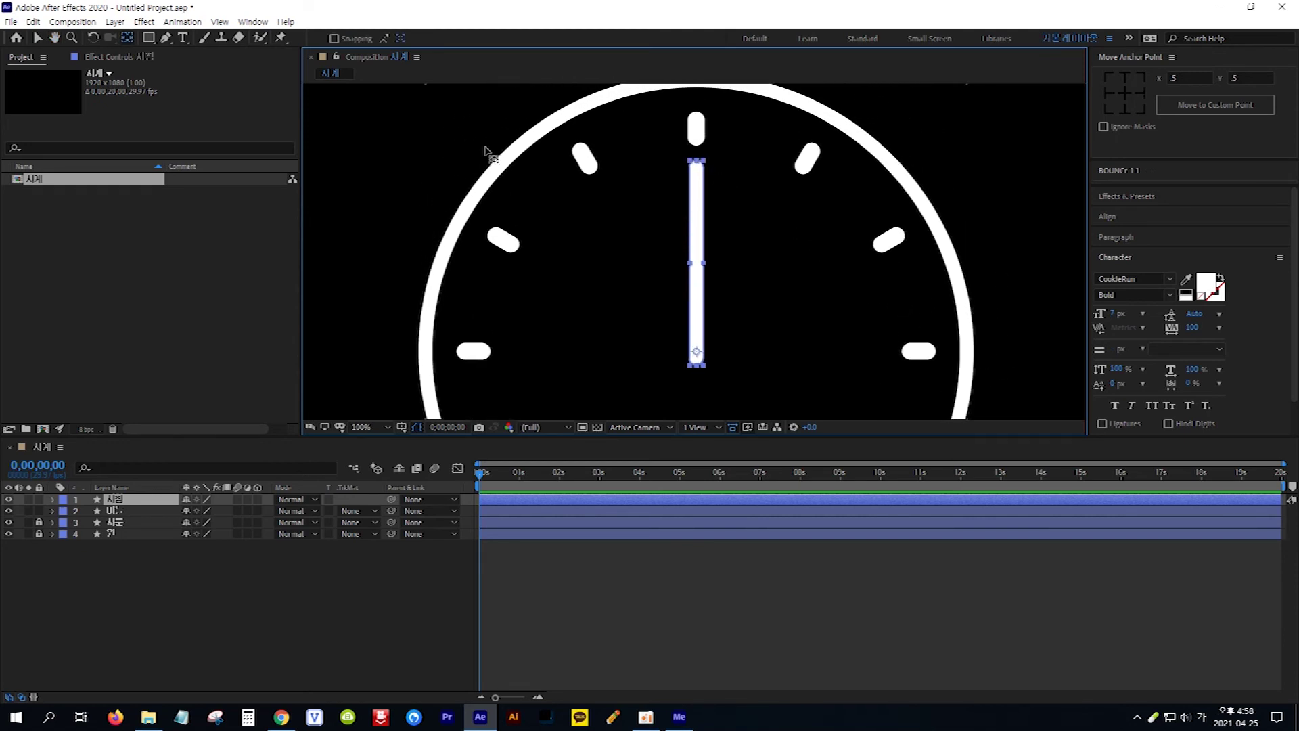
click(39, 39)
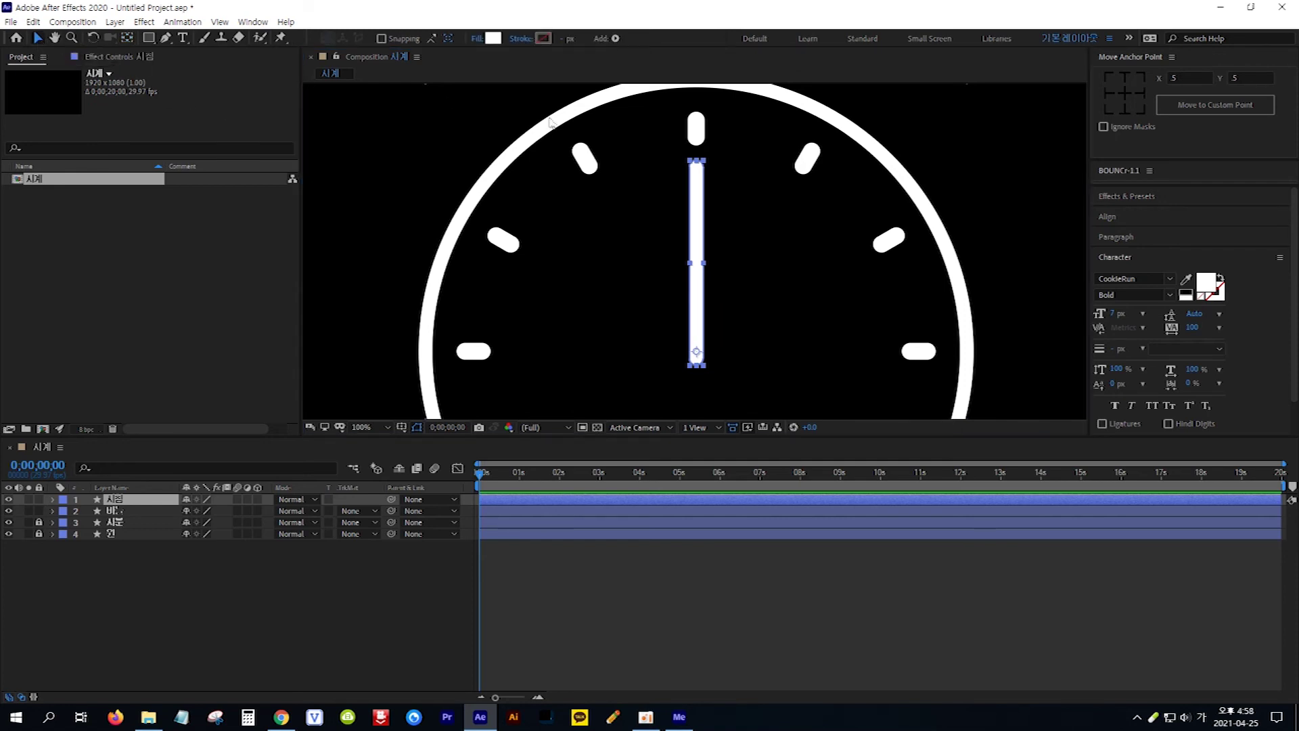
click(699, 166)
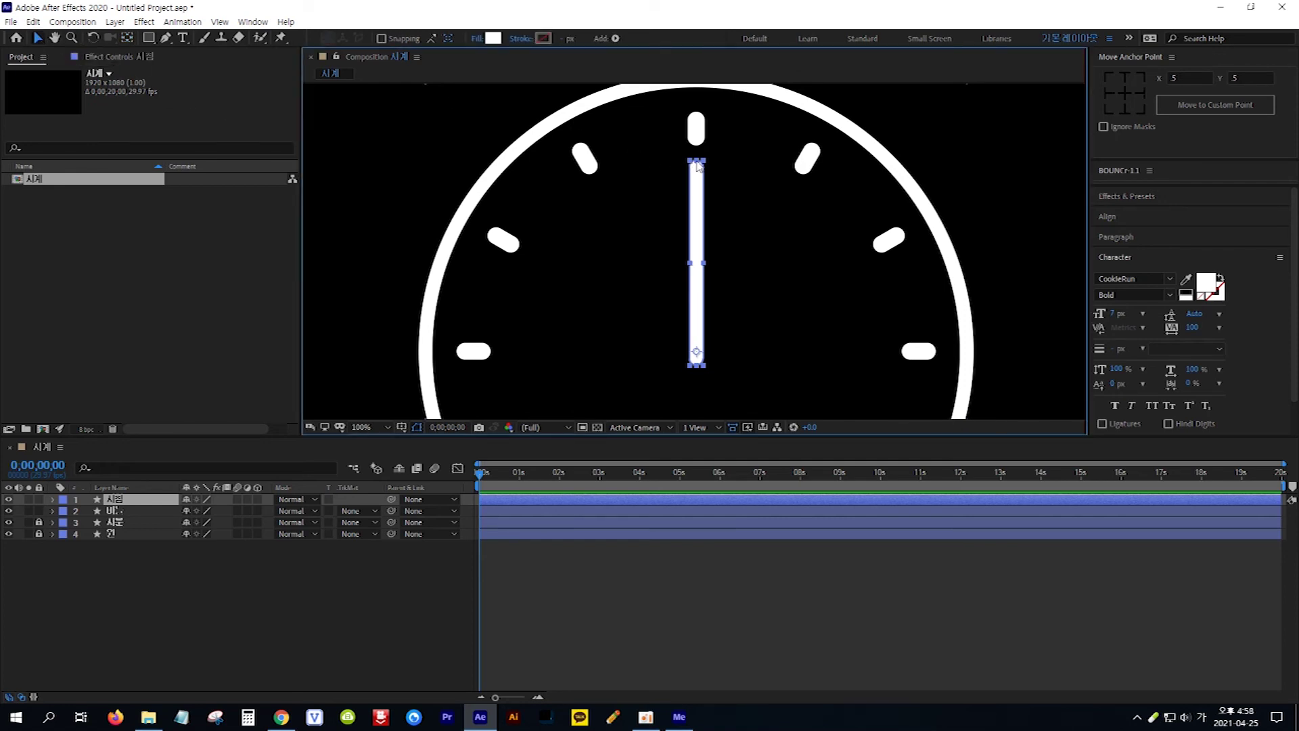
drag(699, 166, 700, 215)
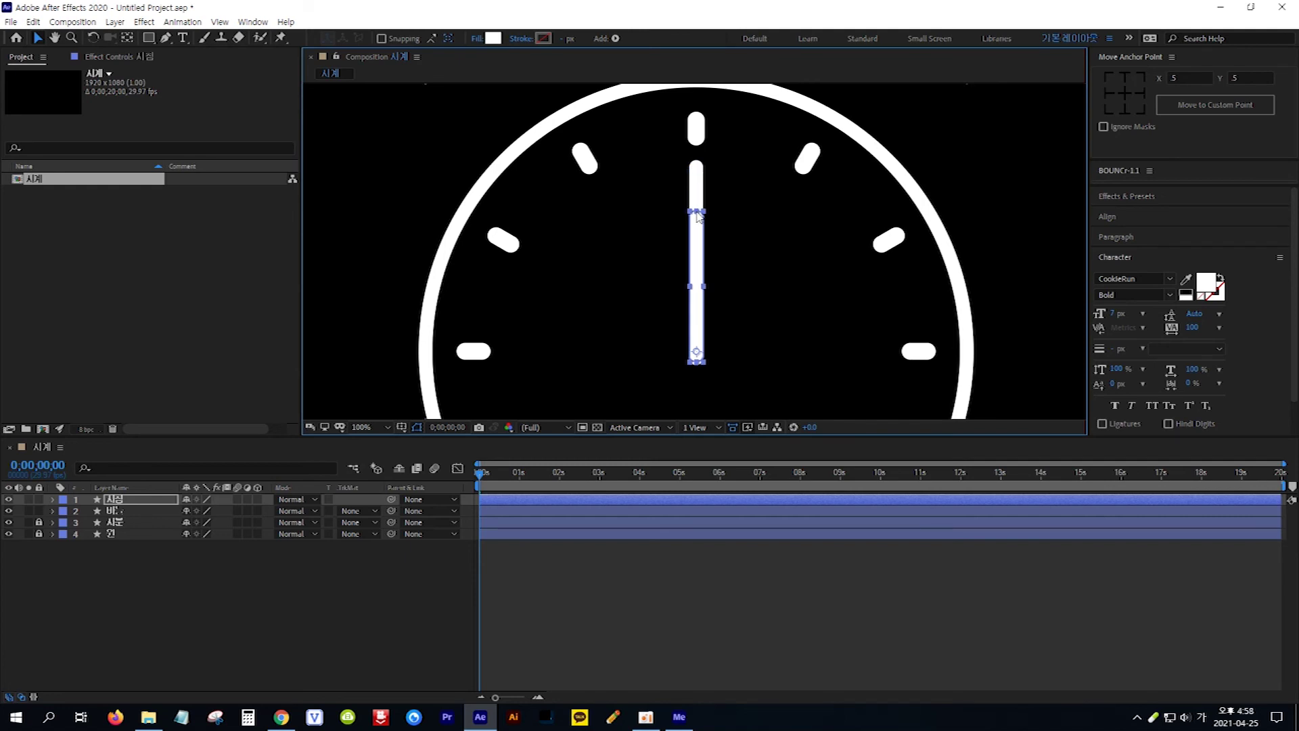
click(388, 427)
click(383, 441)
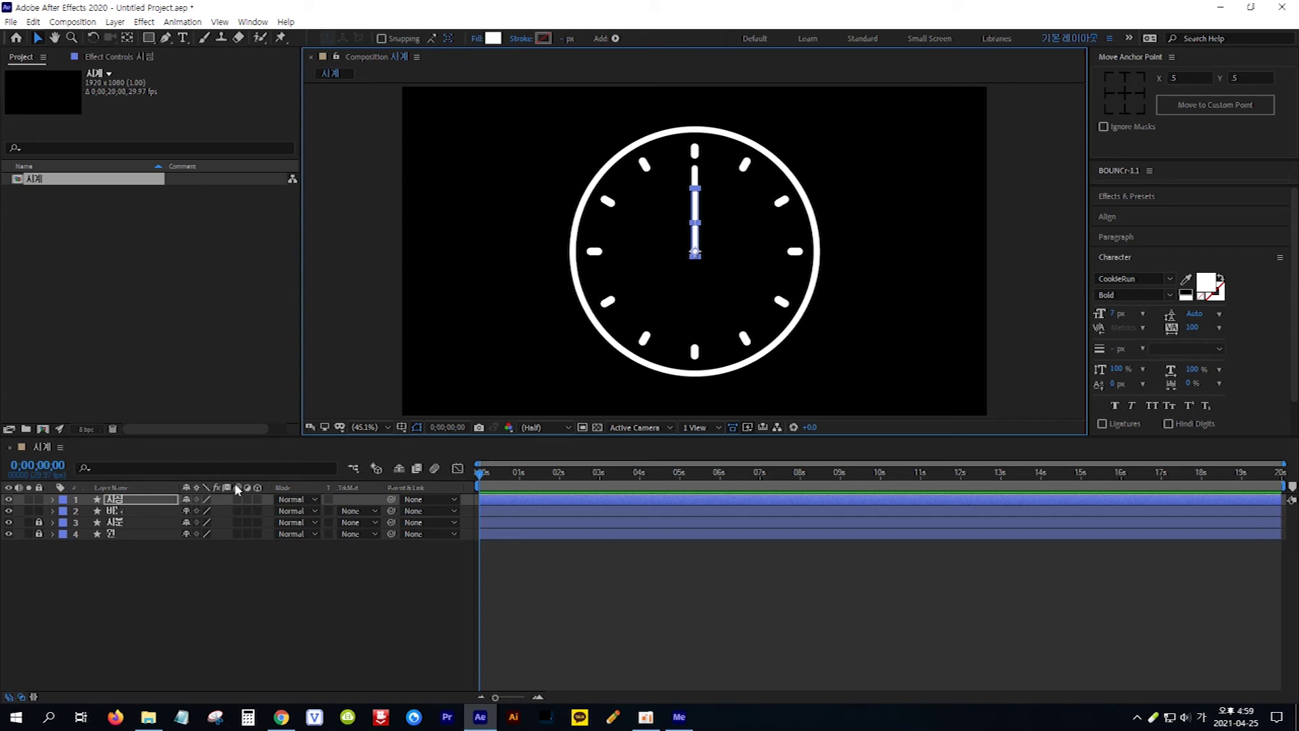
Enable motion blur on the 시침 and 바늘 layers and add Rotation keyframes of 0° to both at 0 seconds
click(236, 500)
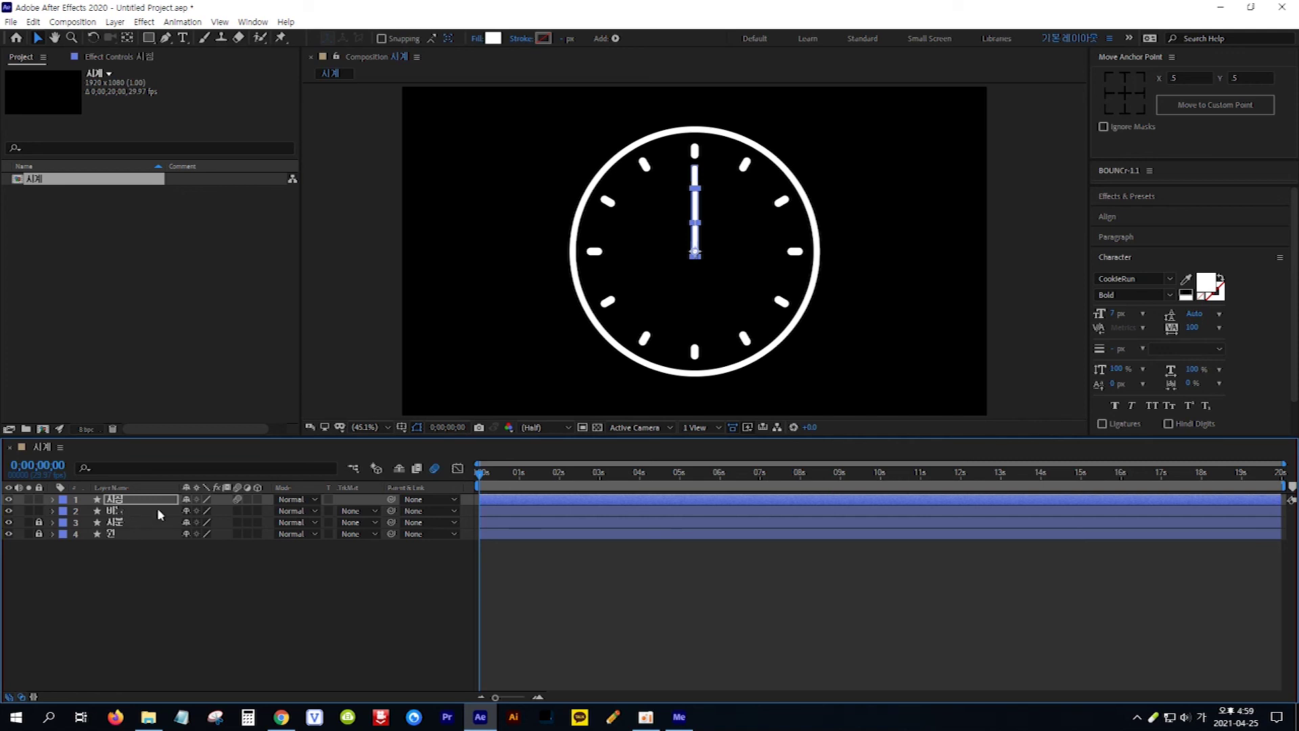
click(238, 511)
ctrl+click(128, 510)
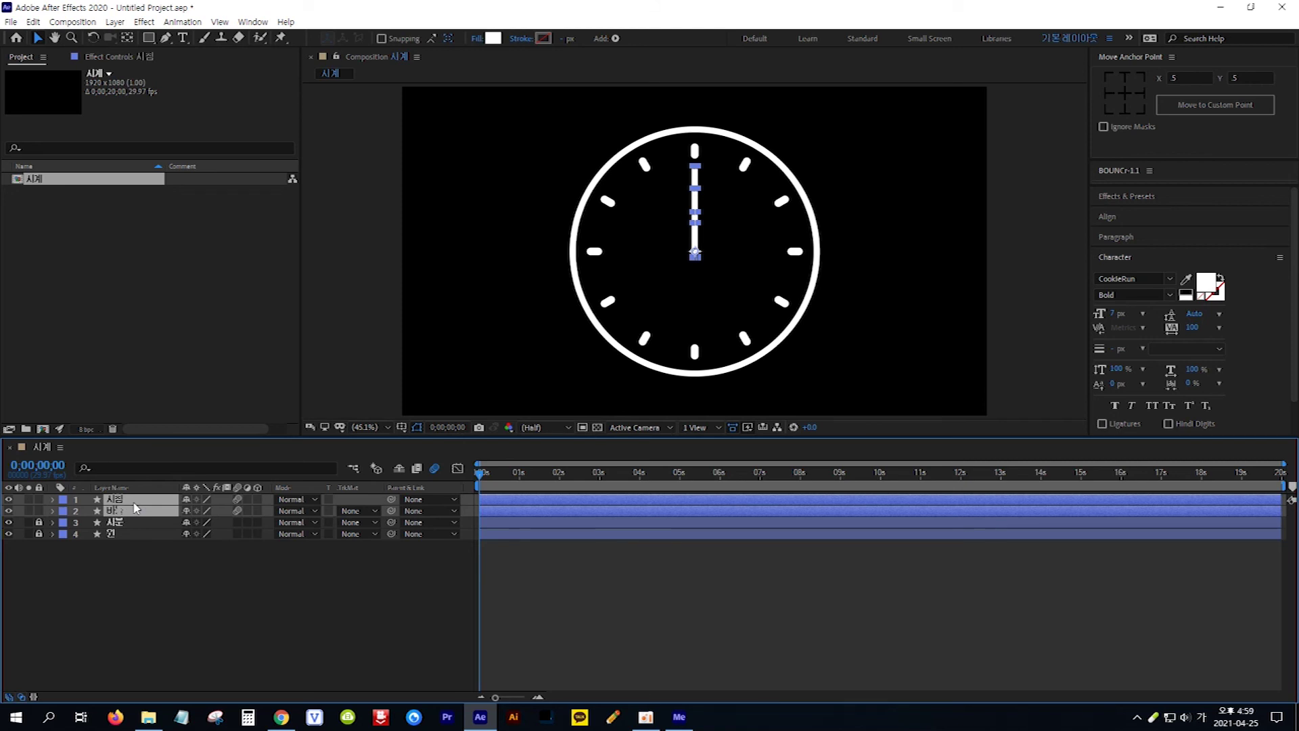
key(Hangul)
key(r)
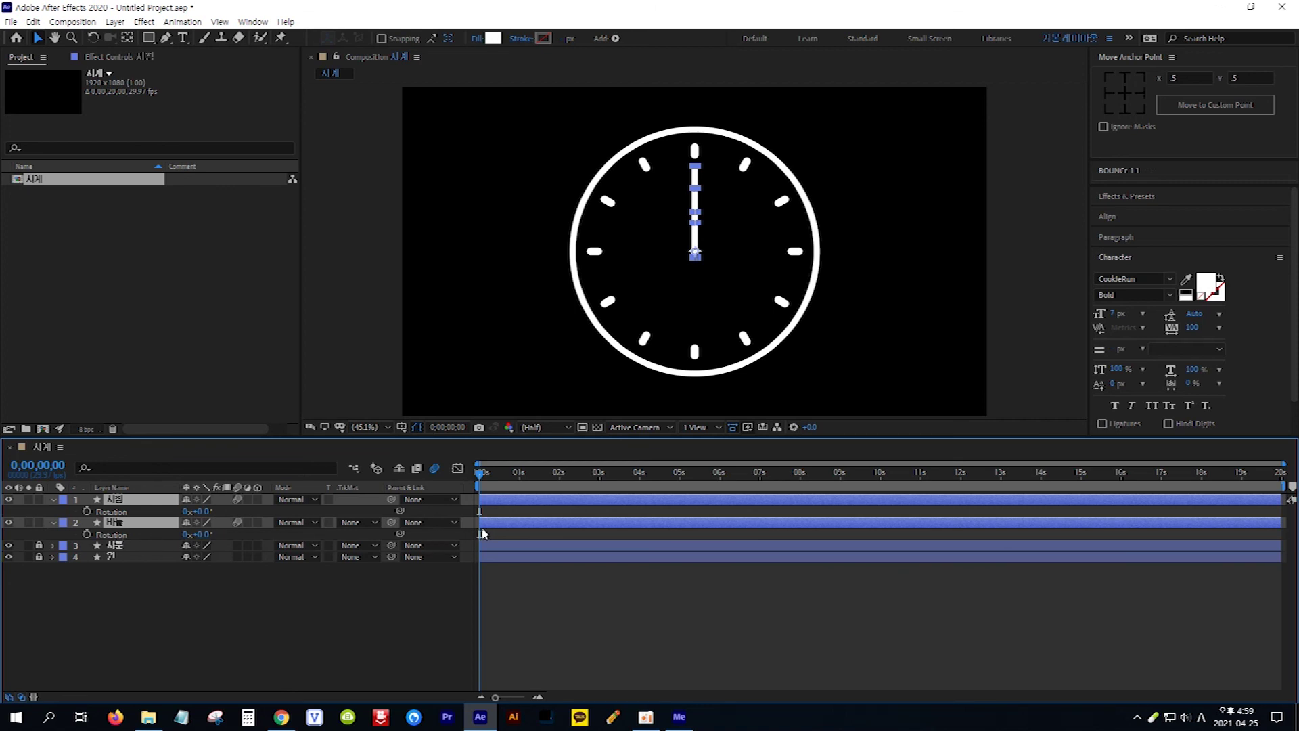
click(87, 511)
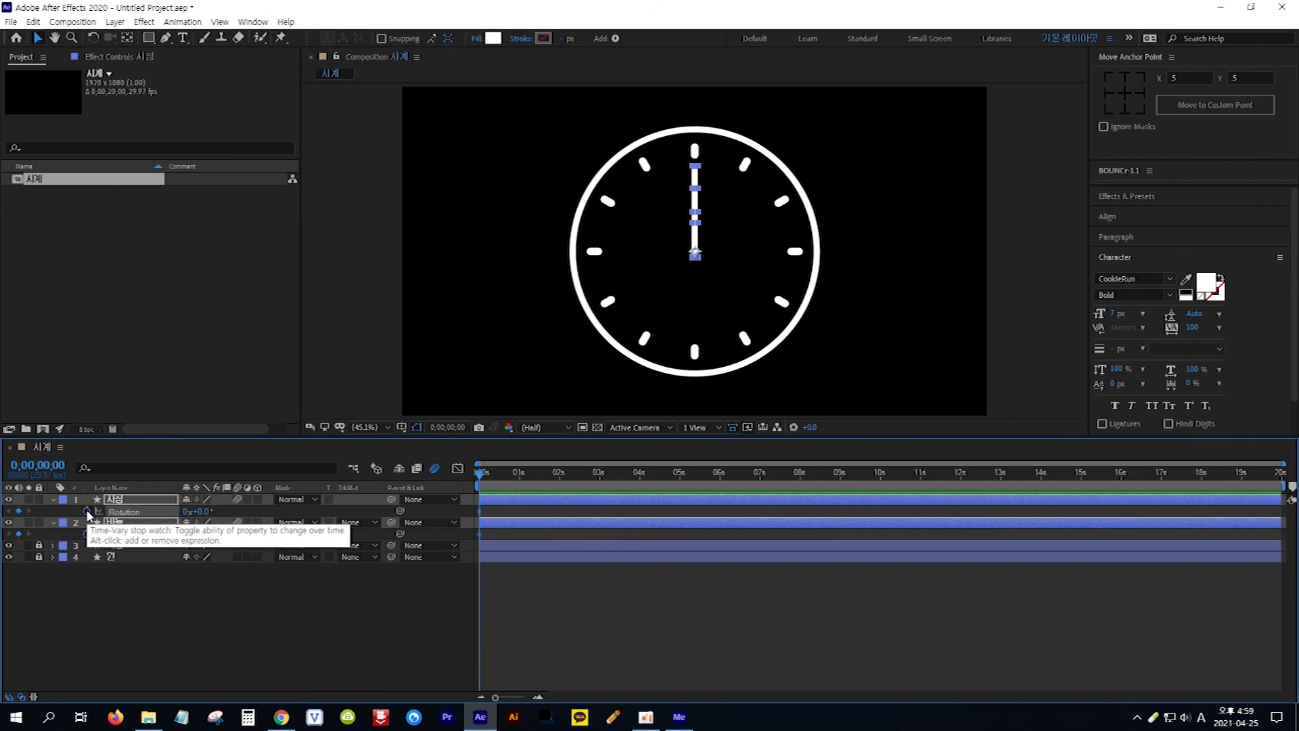
Add Rotation keyframes to both the 시침 and 바늘 layers at 10 seconds (0;00;10;00)
click(87, 535)
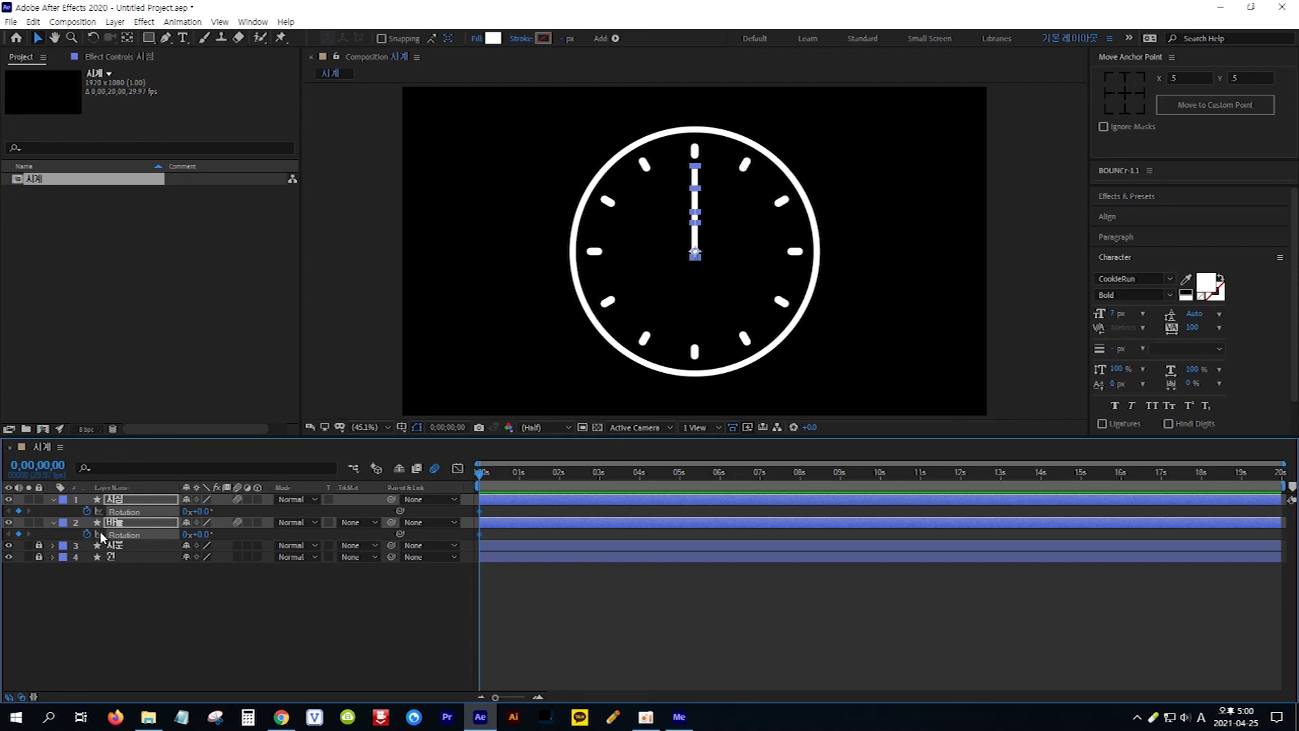
click(51, 466)
text(1000)
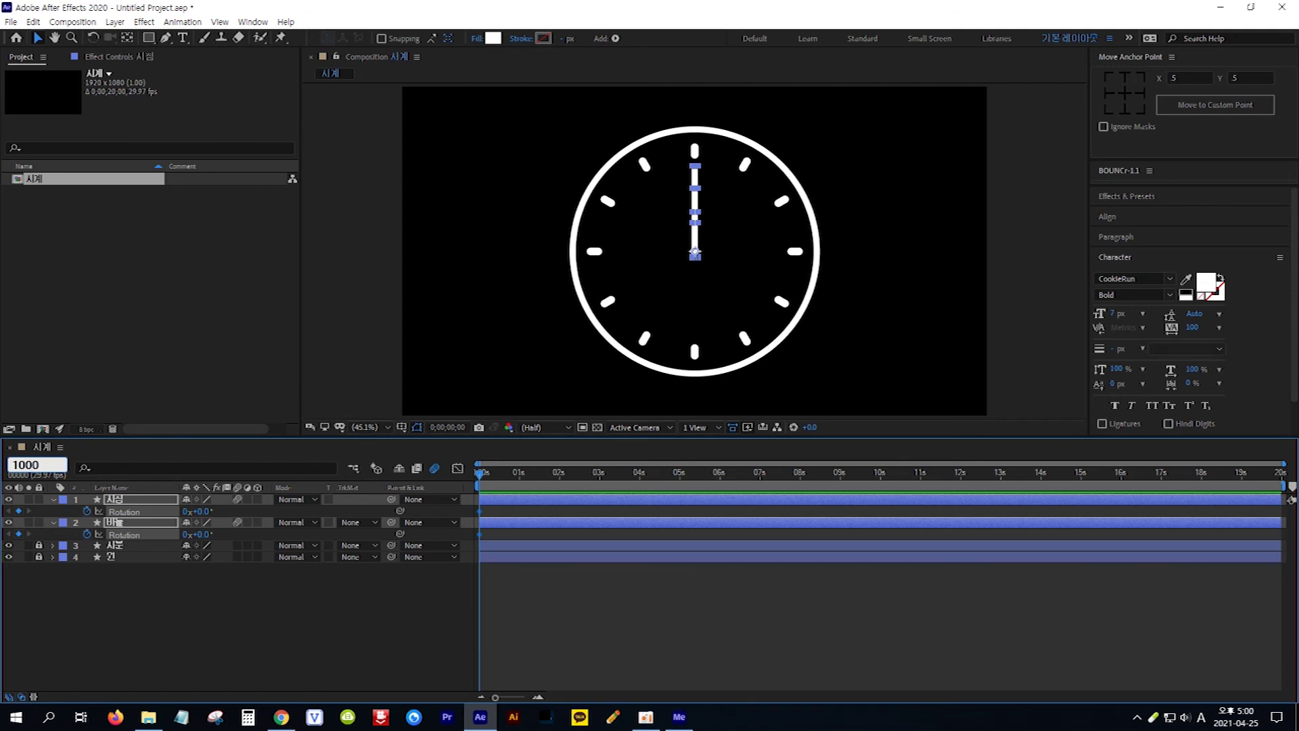
key(Return)
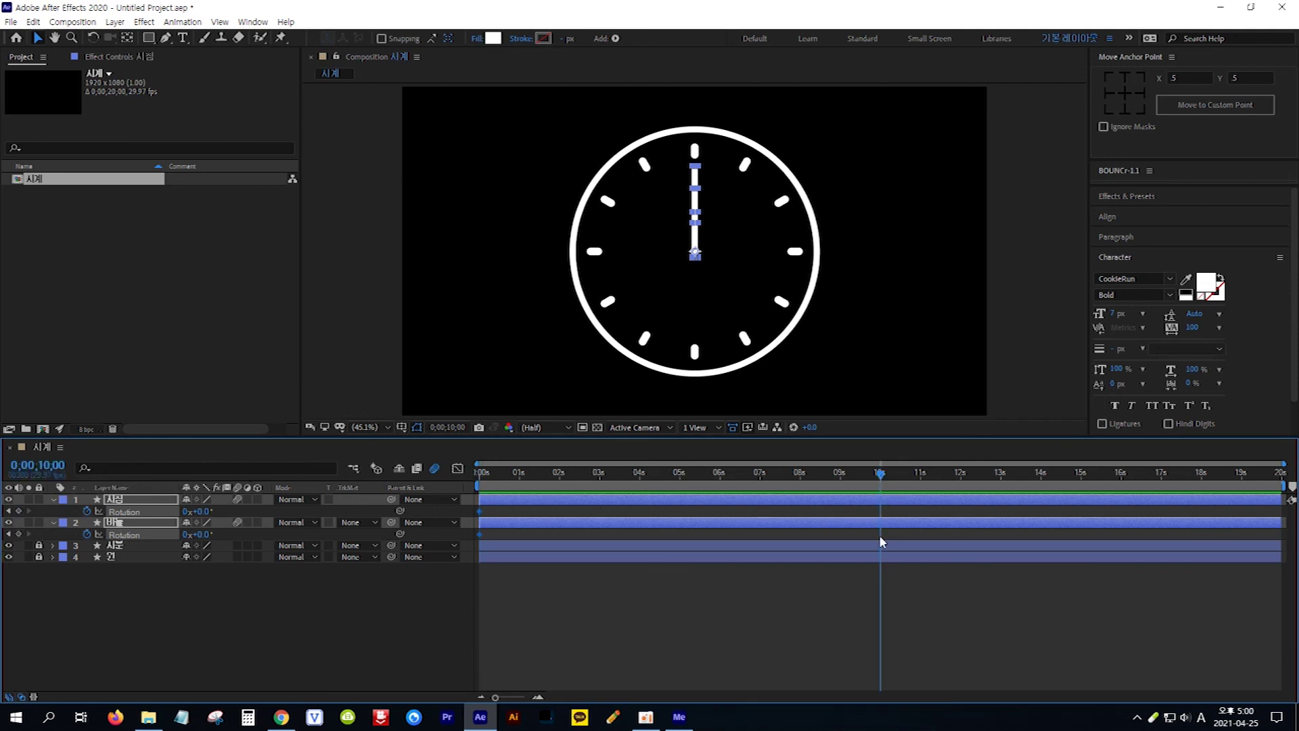
click(19, 511)
mouse_move(879, 533)
click(201, 607)
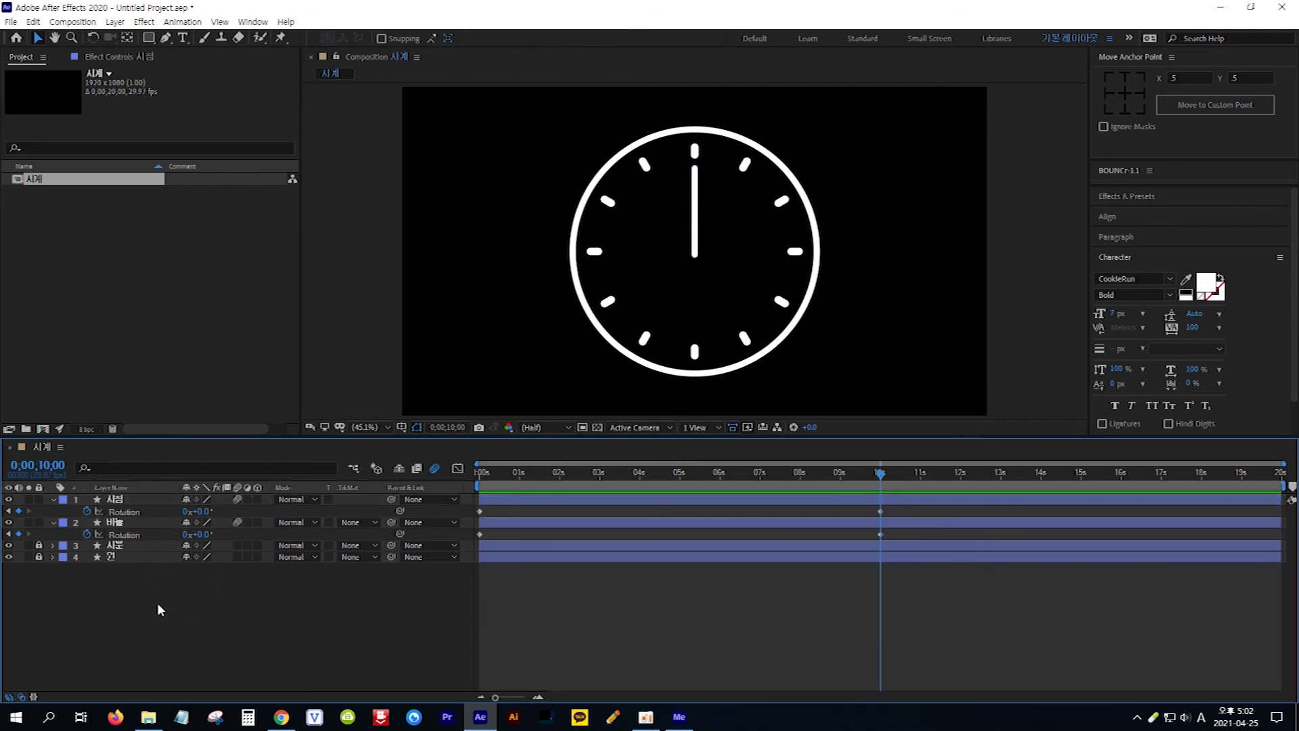
Set the 시침 layer's Rotation to 180° at the 10-second keyframe
click(148, 499)
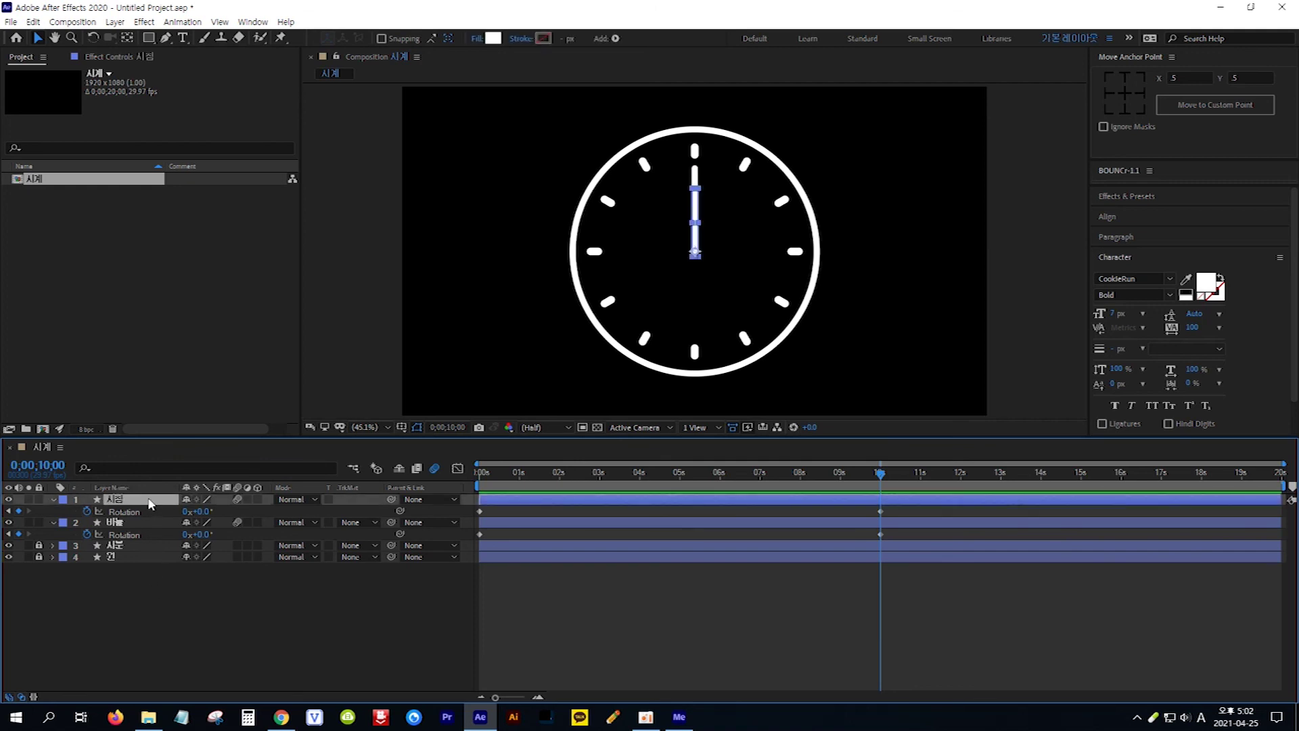
click(203, 512)
text(180)
key(Return)
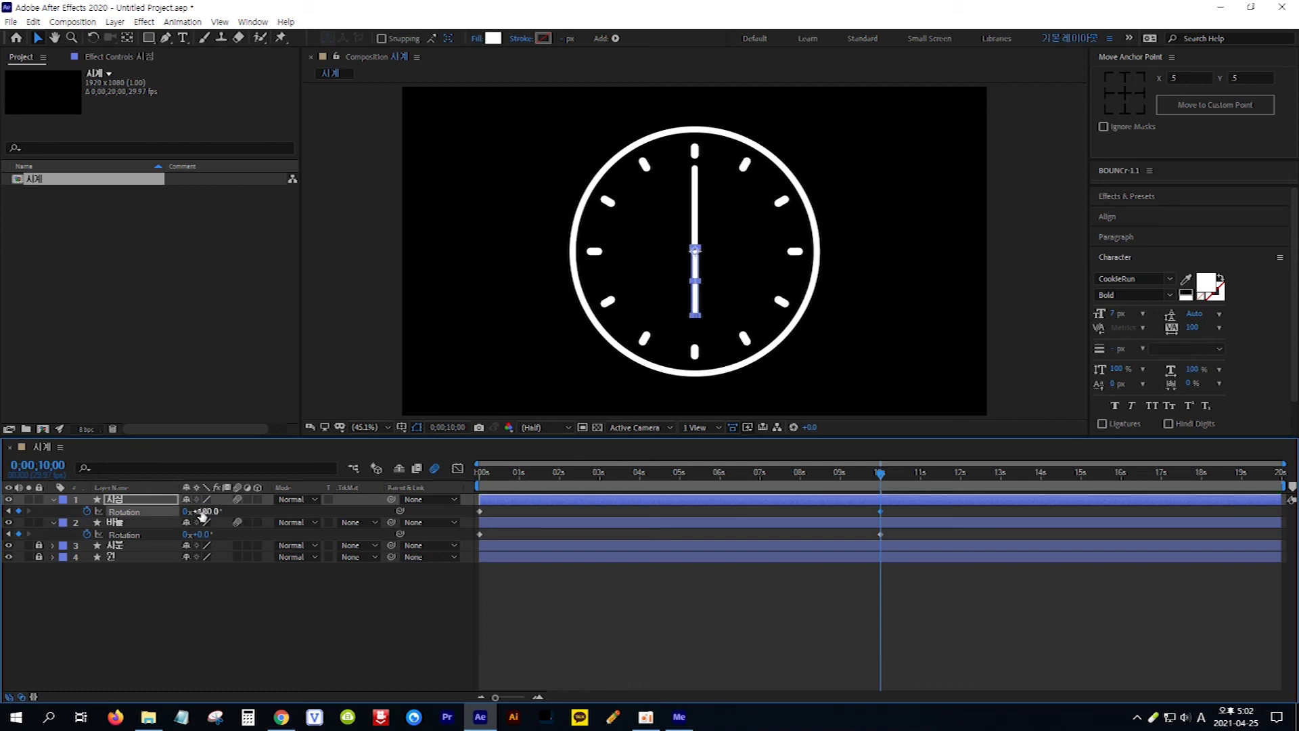
Set the 바늘 layer's Rotation to 6 full revolutions at the 10-second keyframe
click(145, 522)
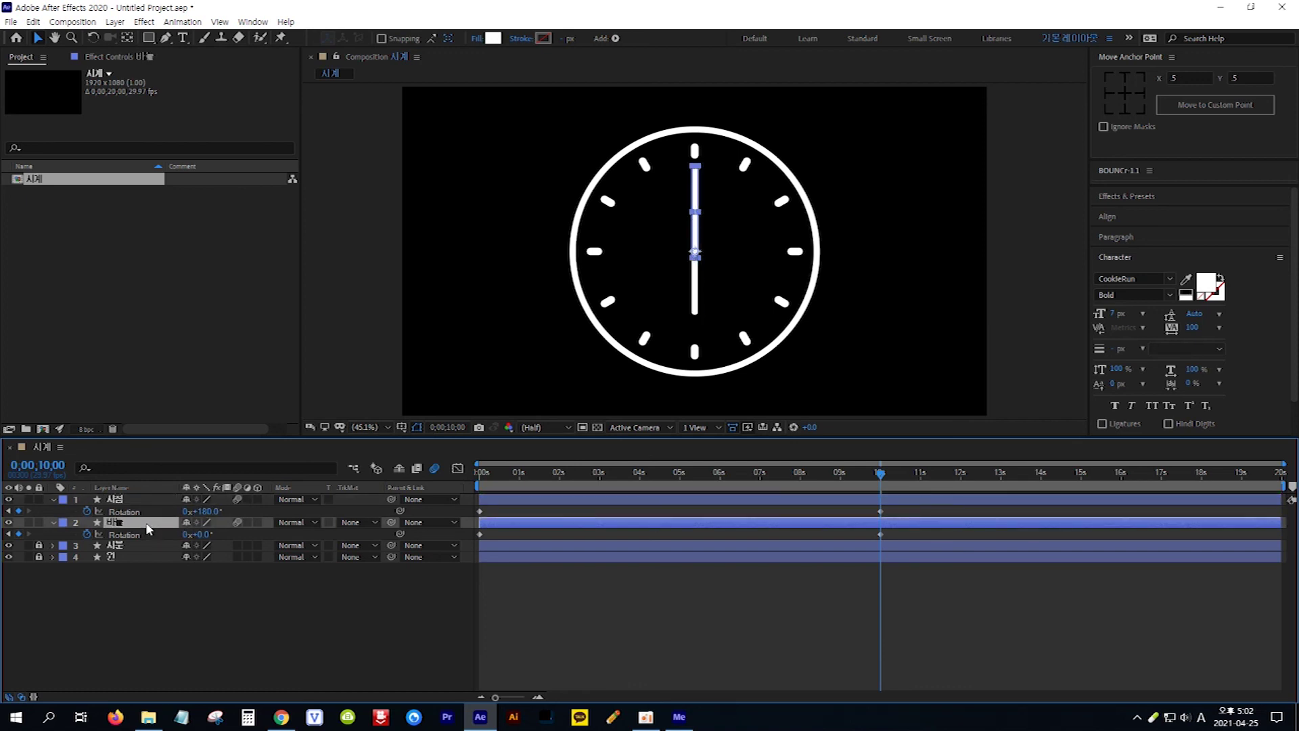
click(184, 537)
text(6)
key(Return)
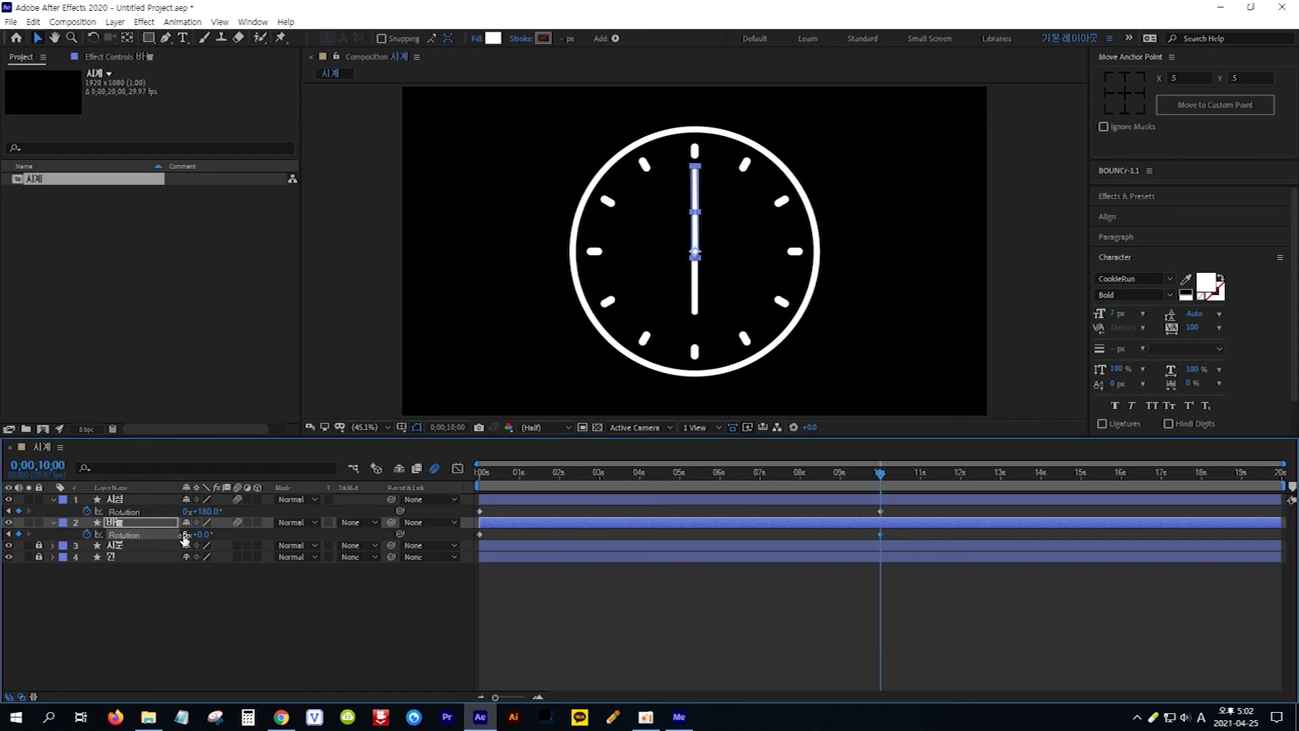